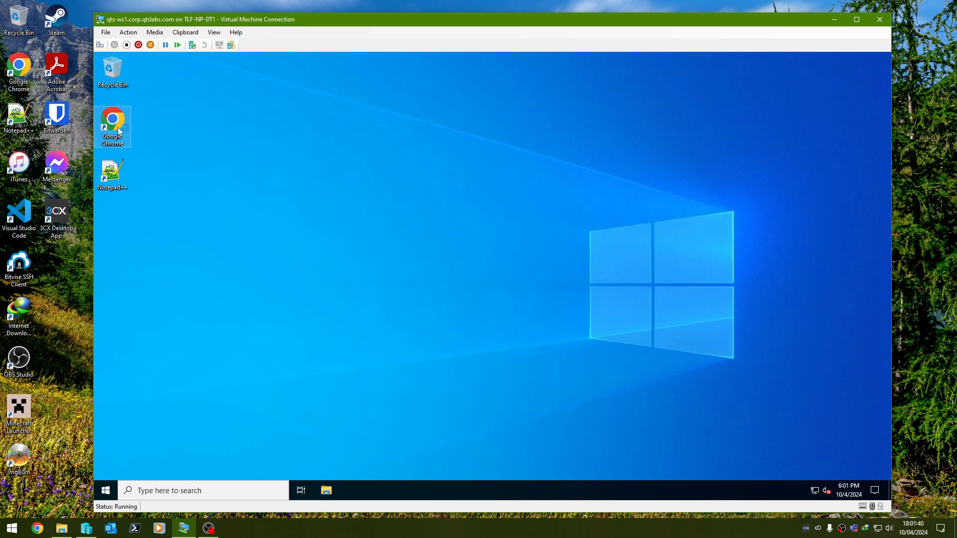
Open 192.168.99.1 in Chrome on the virtual machine and proceed past the certificate warning
{"action": "double_click", "coordinate": [120, 131]}
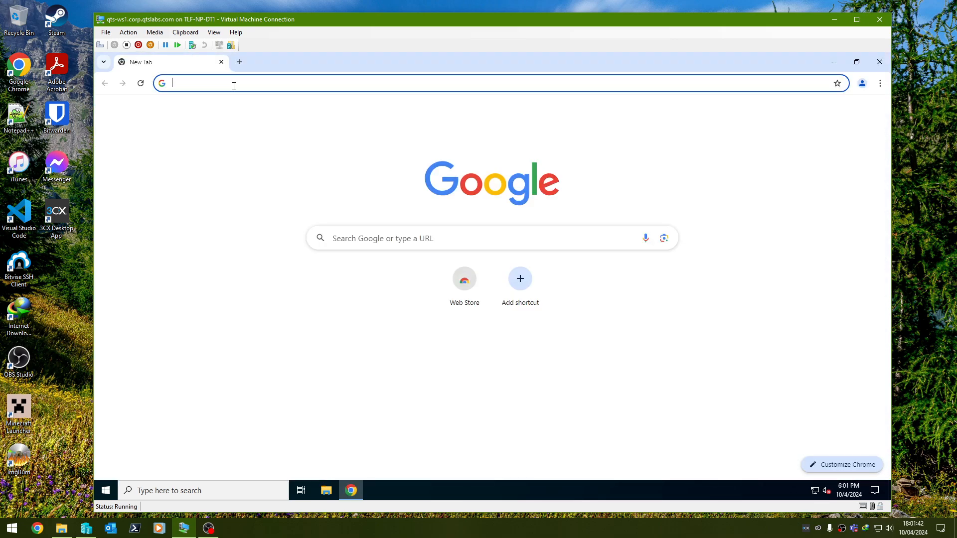
{"action": "type", "text": "192.16"}
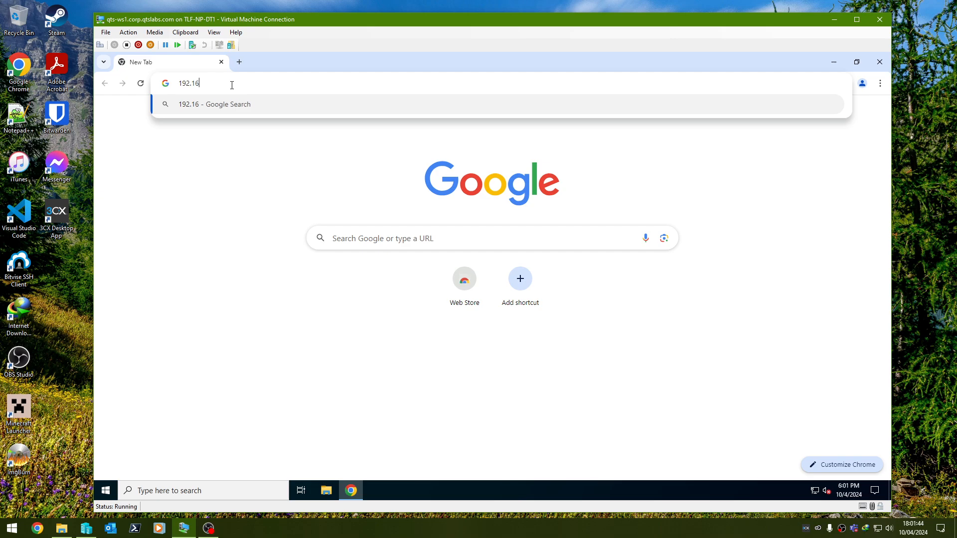
{"action": "type", "text": "8.99.1"}
{"action": "key", "text": "Return"}
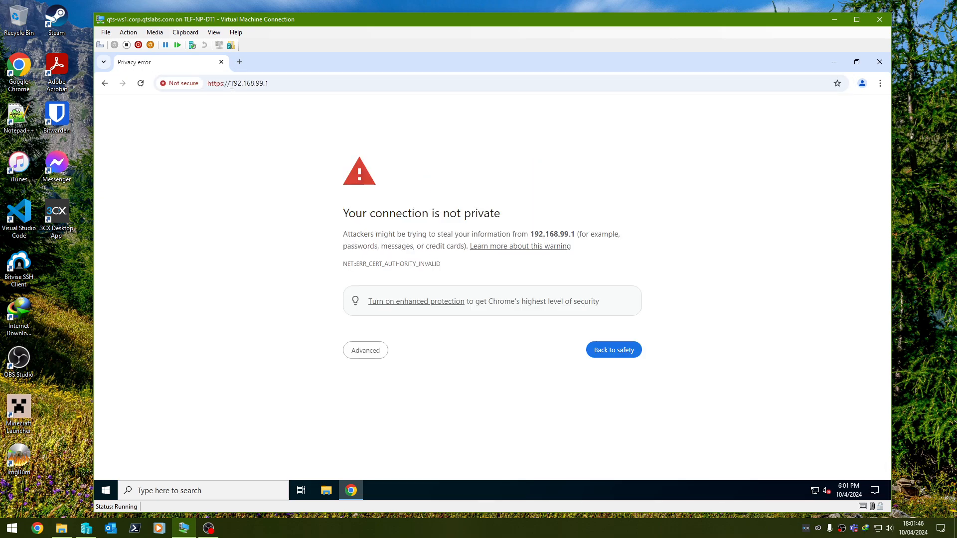
{"action": "left_click", "coordinate": [369, 355]}
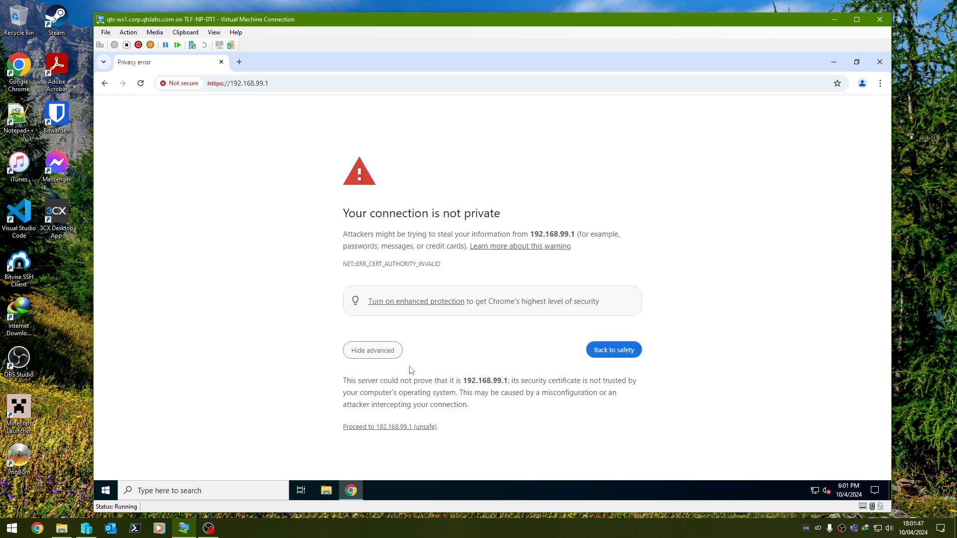
{"action": "left_click", "coordinate": [399, 427]}
Try to sign in to pfSense as admin with the account password
{"action": "type", "text": "admin"}
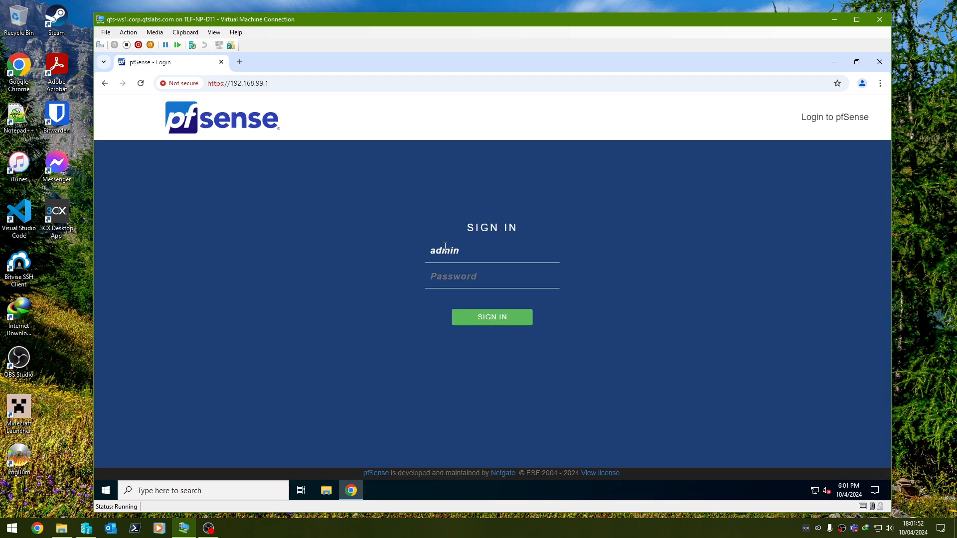
{"action": "key", "text": "Tab"}
{"action": "type", "text": "pfsense"}
{"action": "key", "text": "Return"}
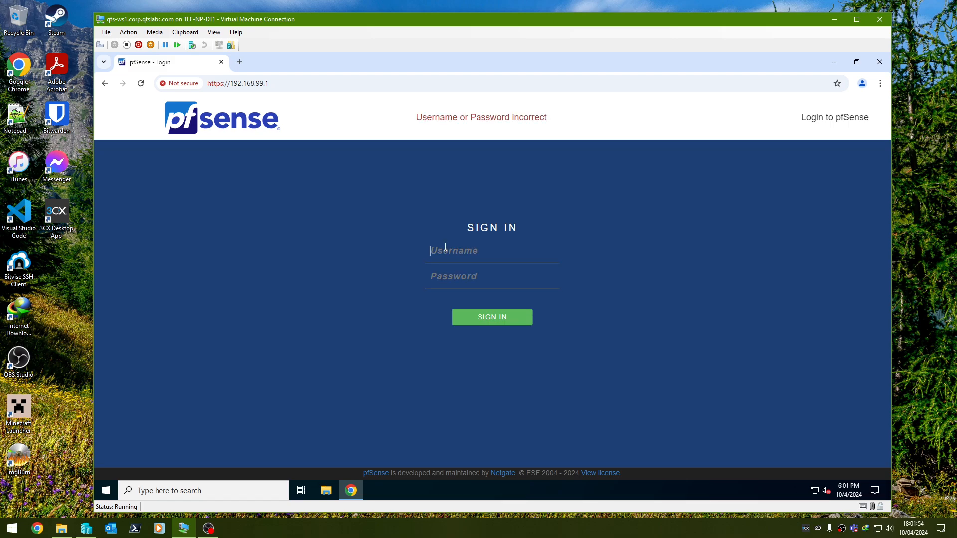
Sign in to pfSense with the username admin and re-enter the account password
{"action": "type", "text": "adminpfsense"}
{"action": "key", "text": "Return"}
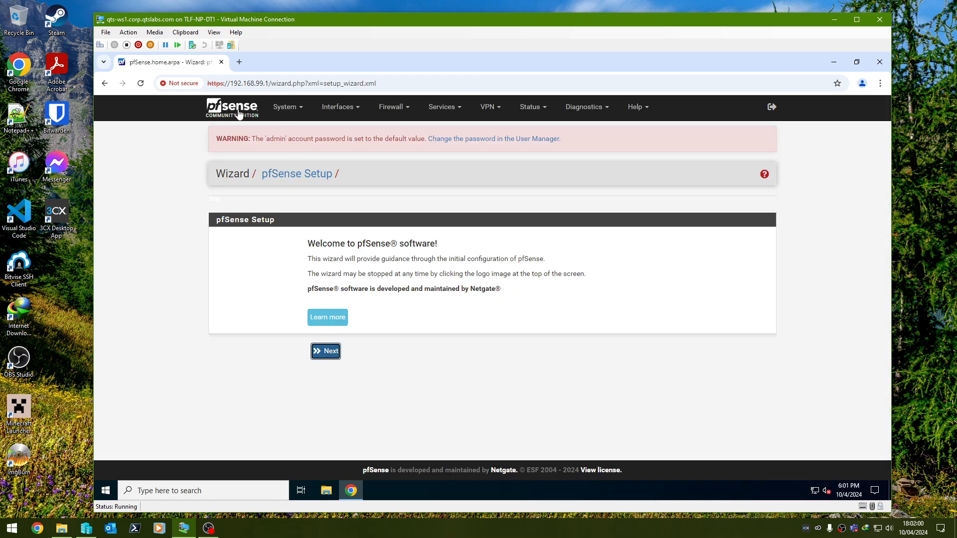
Replace the admin account's default password by entering and confirming a new one, and save the user
{"action": "left_click", "coordinate": [491, 139]}
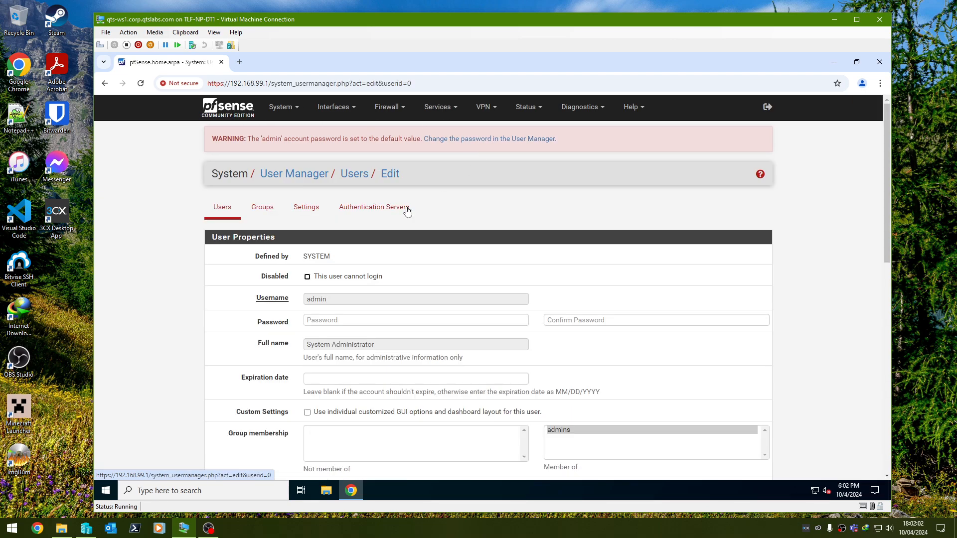
{"action": "scroll", "coordinate": [337, 280], "scroll_direction": "down", "scroll_amount": 4}
{"action": "scroll", "coordinate": [349, 222], "scroll_direction": "up", "scroll_amount": 2}
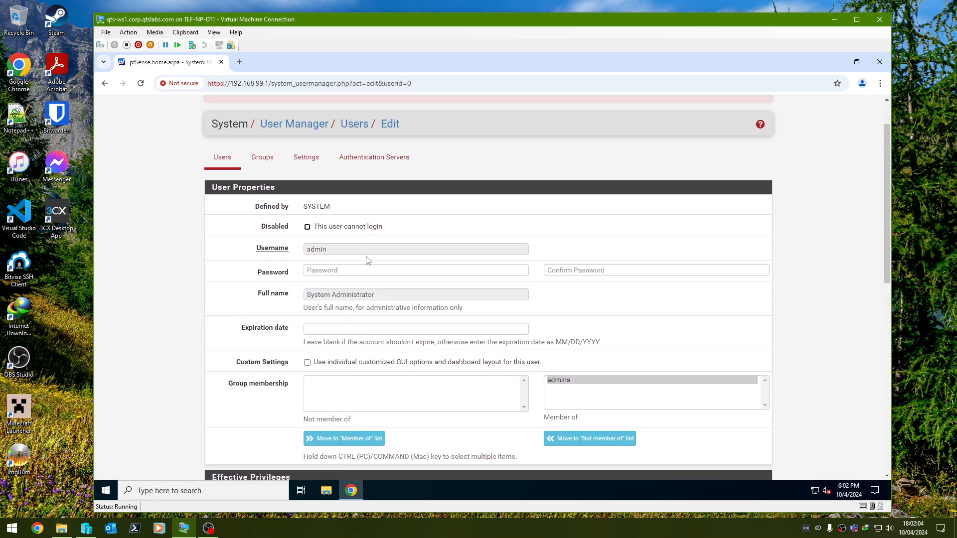
{"action": "left_click", "coordinate": [363, 270]}
{"action": "type", "text": "••"}
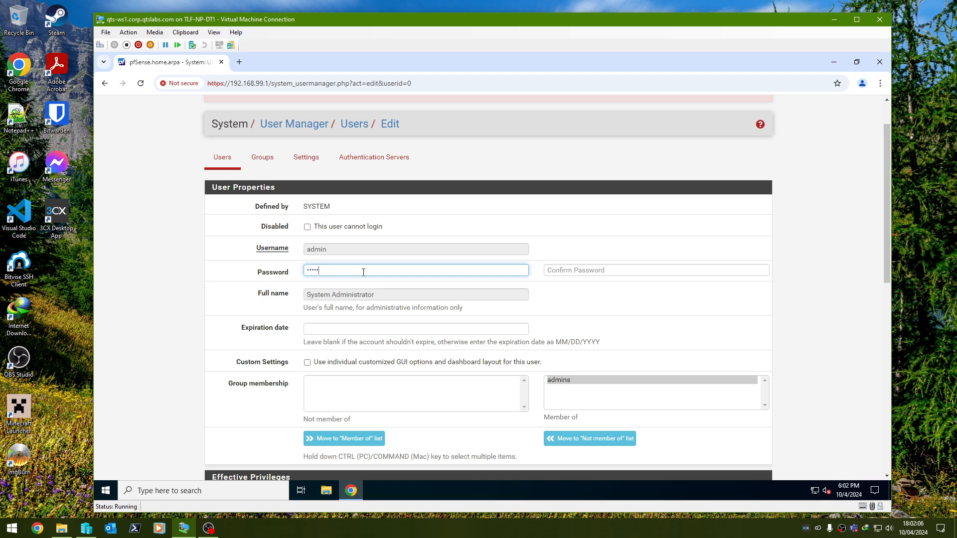
{"action": "key", "text": "Tab"}
{"action": "type", "text": "•"}
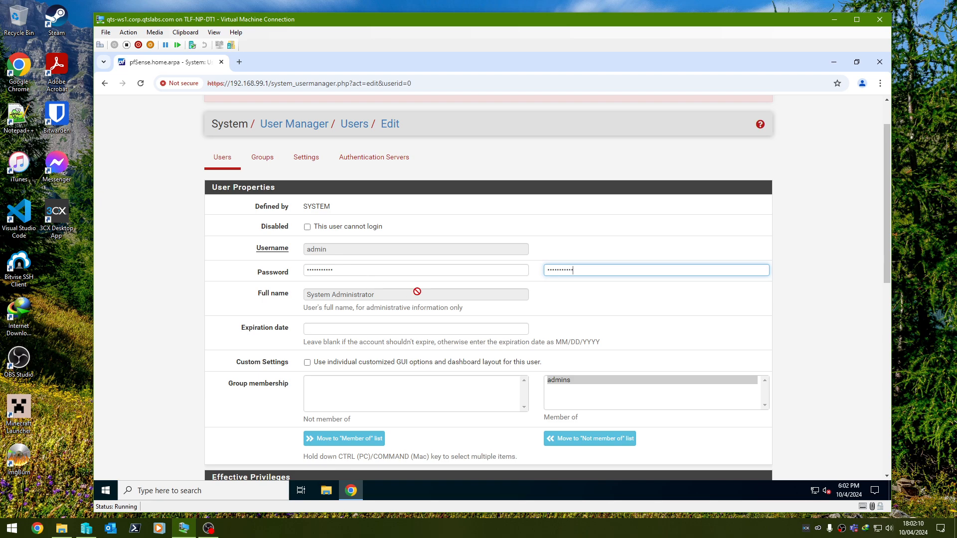
{"action": "scroll", "coordinate": [418, 291], "scroll_direction": "down", "scroll_amount": 9}
{"action": "scroll", "coordinate": [387, 414], "scroll_direction": "down", "scroll_amount": 1}
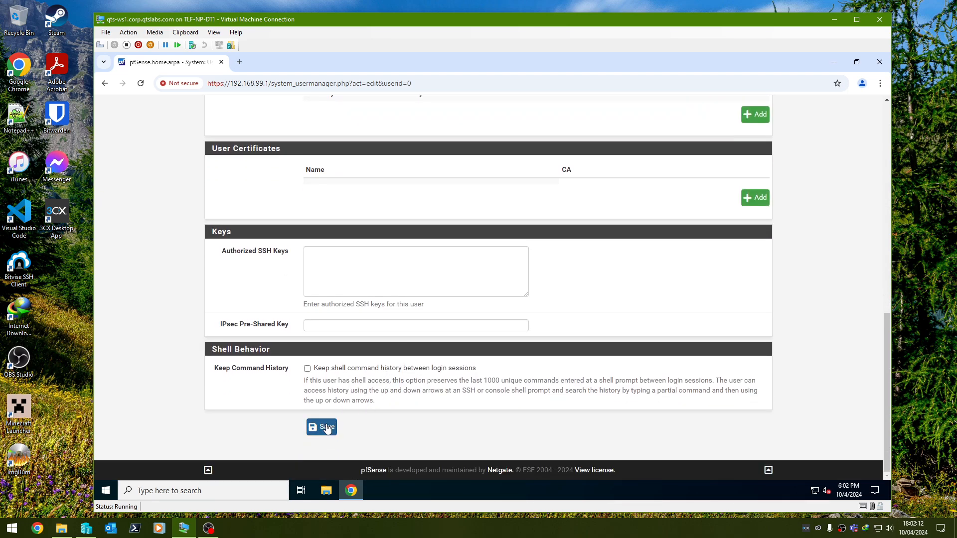
{"action": "left_click", "coordinate": [323, 427]}
In General Setup, set the firewall's hostname to qts-rt1 and its domain to corp.qtslabs.com
{"action": "left_click", "coordinate": [270, 111]}
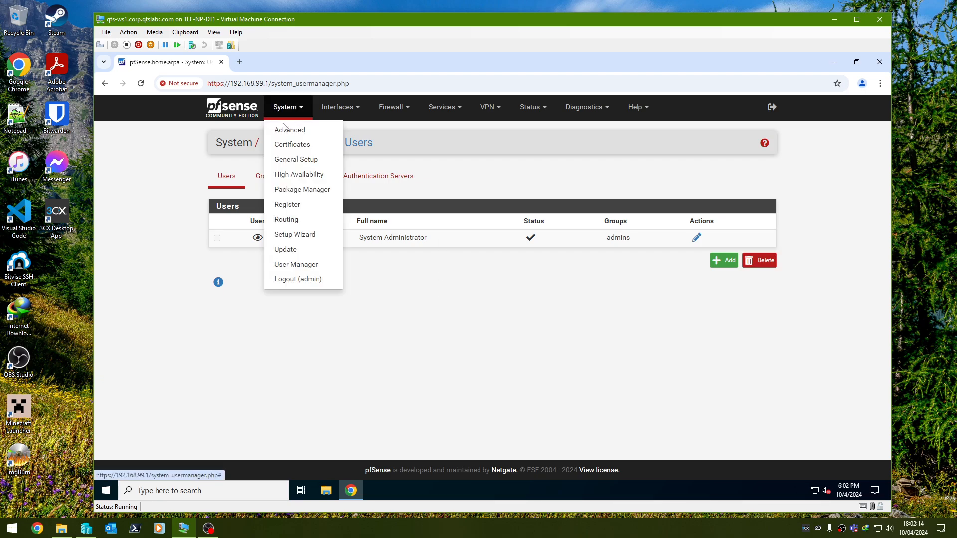
{"action": "left_click", "coordinate": [286, 130]}
{"action": "left_click", "coordinate": [295, 112]}
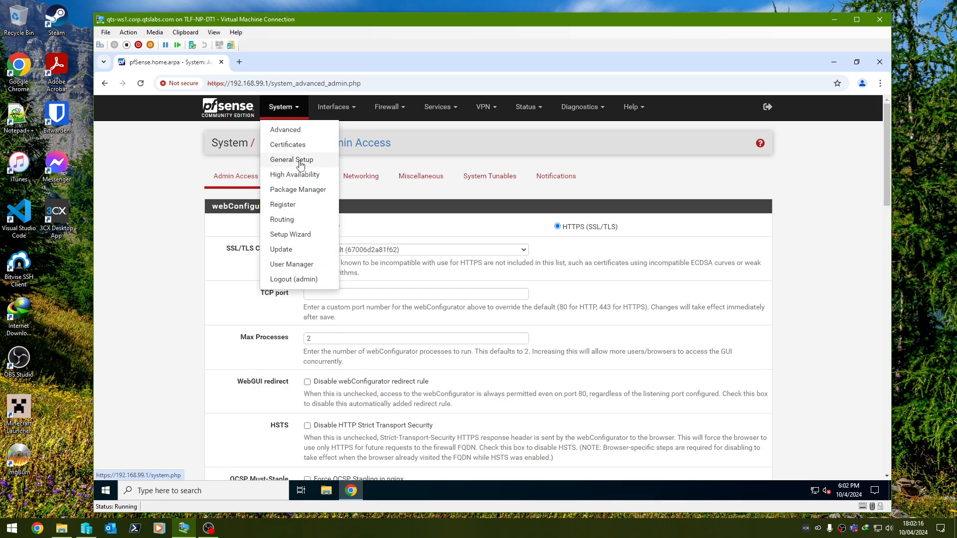
{"action": "left_click", "coordinate": [301, 160]}
{"action": "scroll", "coordinate": [301, 165], "scroll_direction": "down", "scroll_amount": 1}
{"action": "scroll", "coordinate": [300, 243], "scroll_direction": "up", "scroll_amount": 1}
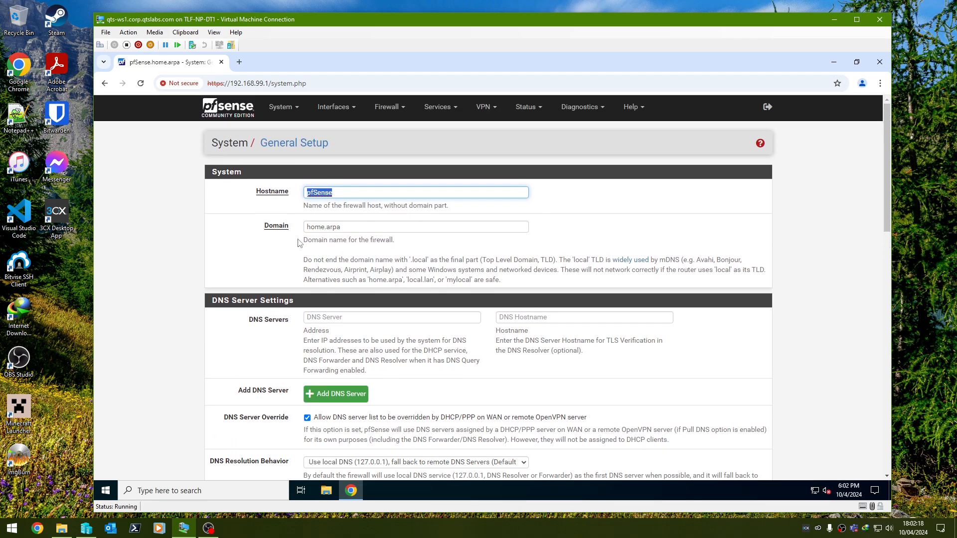
{"action": "type", "text": "qts-rt1"}
{"action": "key", "text": "Tab"}
{"action": "type", "text": "cr"}
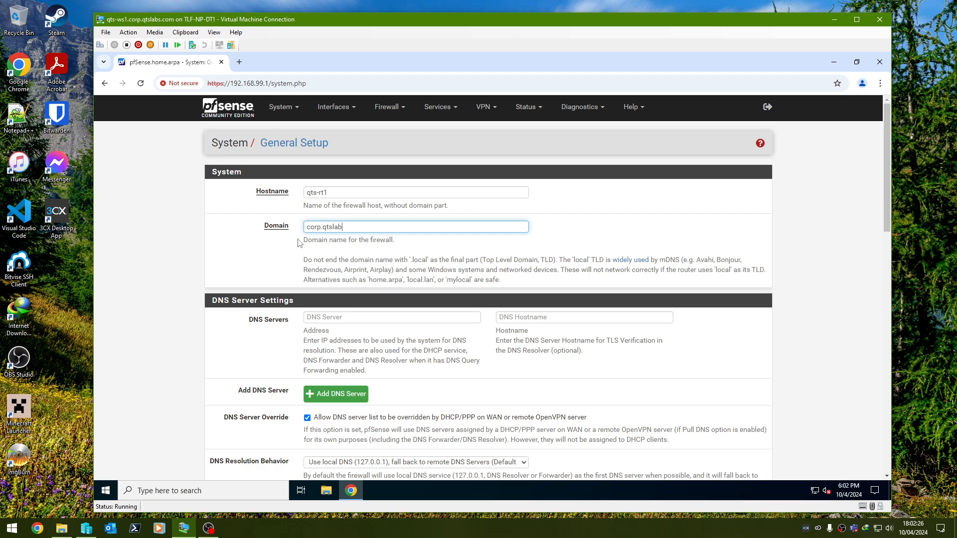
Enter 192.168.99.11 as the DNS server address with the DNS hostname qts-dc1.corp.qtslabs.com
{"action": "key", "text": "Tab"}
{"action": "key", "text": "Tab"}
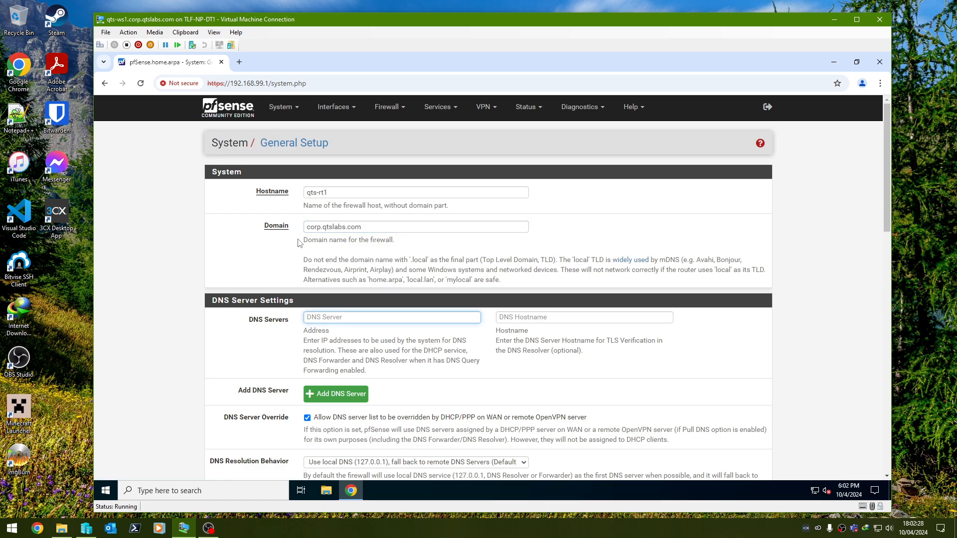
{"action": "type", "text": "192.168.99.11"}
{"action": "key", "text": "Tab"}
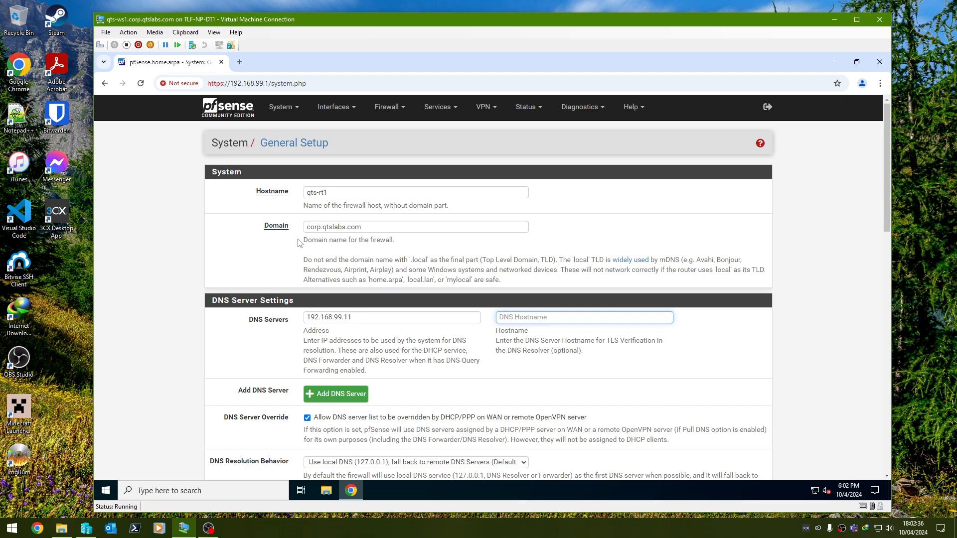
{"action": "type", "text": "qts-dc1.corp.qtslabs.com"}
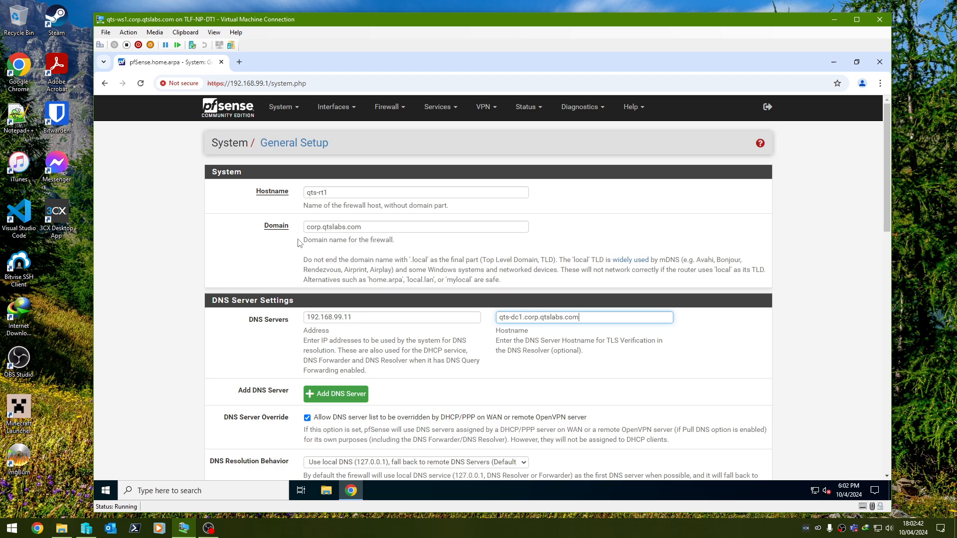
Disable DNS Server Override and set DNS Resolution Behavior to "Use remote DNS Servers, ignore local DNS"
{"action": "scroll", "coordinate": [301, 243], "scroll_direction": "down", "scroll_amount": 4}
{"action": "left_click", "coordinate": [387, 264]}
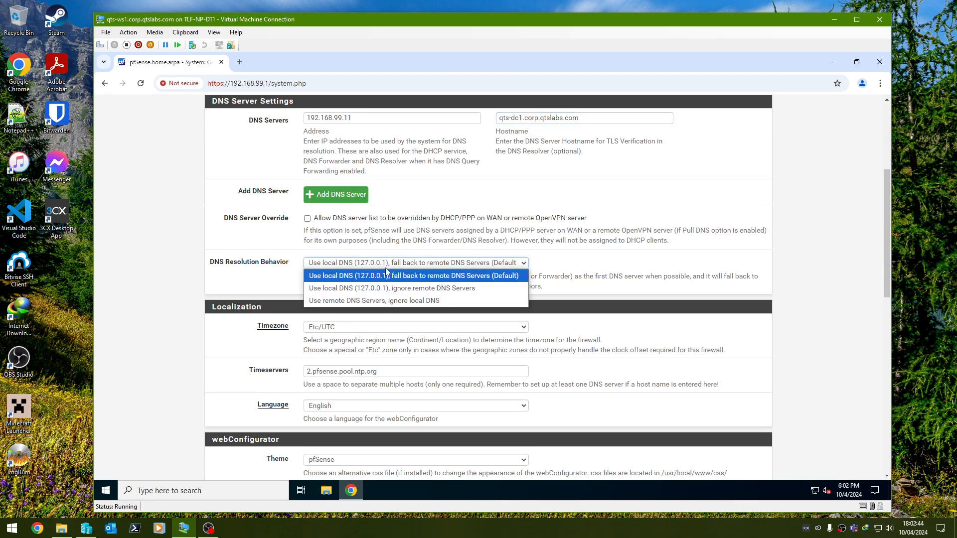
{"action": "left_click", "coordinate": [387, 300]}
Set the firewall's timezone to America/Chicago
{"action": "left_click", "coordinate": [386, 327]}
{"action": "scroll", "coordinate": [394, 233], "scroll_direction": "up", "scroll_amount": 20}
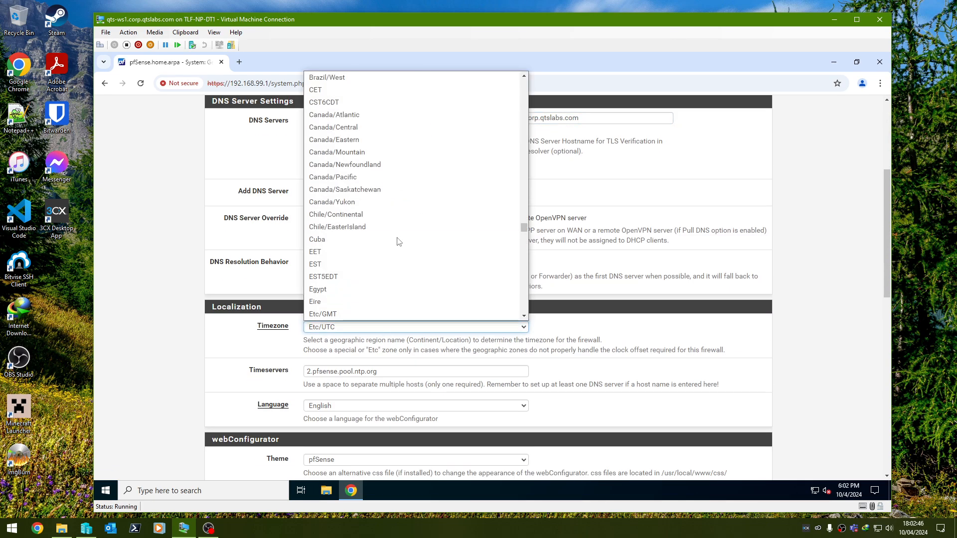
{"action": "scroll", "coordinate": [398, 264], "scroll_direction": "up", "scroll_amount": 20}
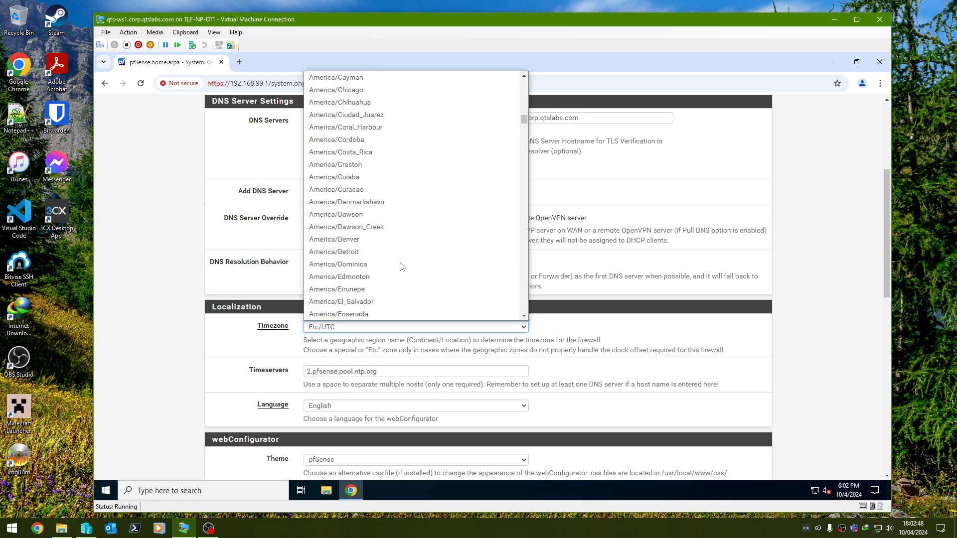
{"action": "scroll", "coordinate": [394, 265], "scroll_direction": "down", "scroll_amount": 5}
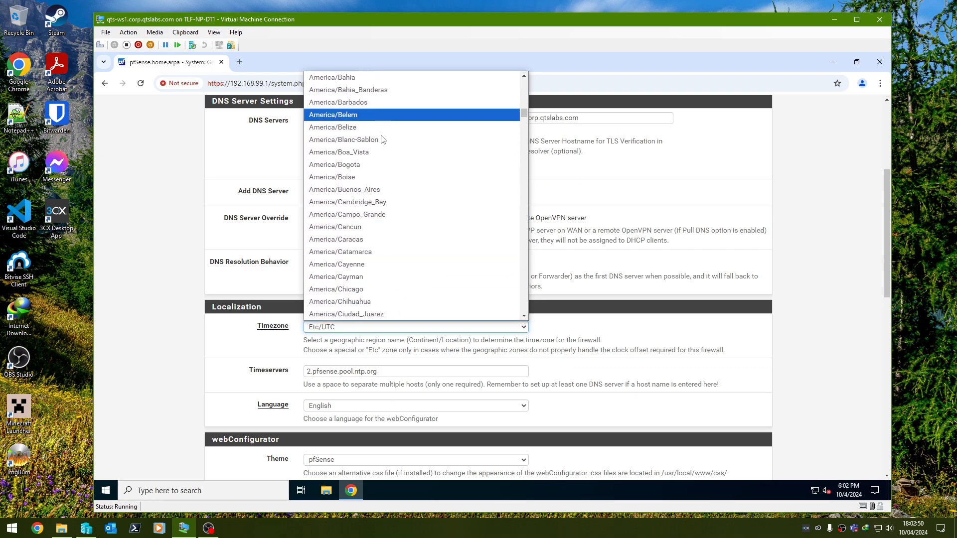
{"action": "left_click", "coordinate": [375, 277]}
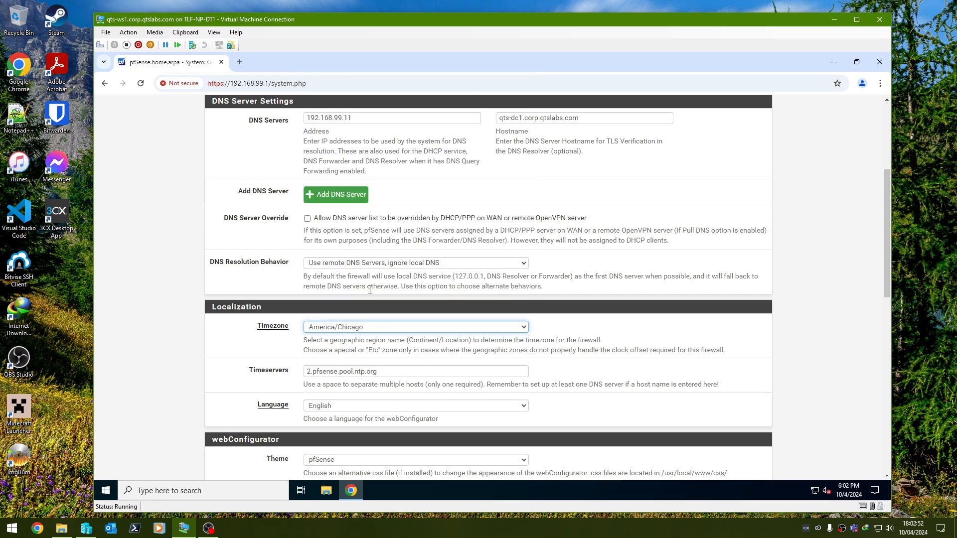
Set Hostname in Menu to Fully Qualified Domain Name and enable showing the hostname on the login banner
{"action": "scroll", "coordinate": [263, 321], "scroll_direction": "down", "scroll_amount": 5}
{"action": "left_click", "coordinate": [335, 280]}
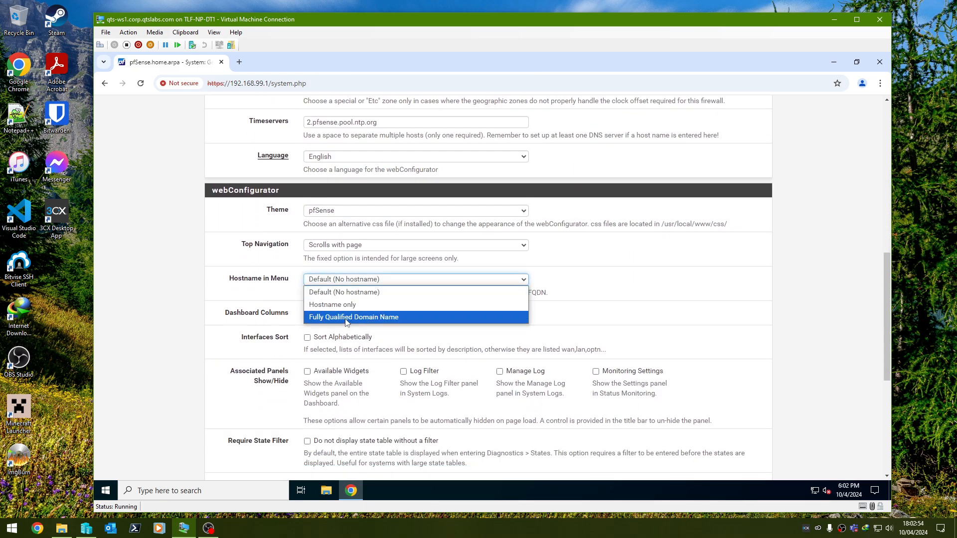
{"action": "left_click", "coordinate": [347, 317]}
{"action": "scroll", "coordinate": [347, 320], "scroll_direction": "down", "scroll_amount": 5}
{"action": "scroll", "coordinate": [309, 212], "scroll_direction": "up", "scroll_amount": 3}
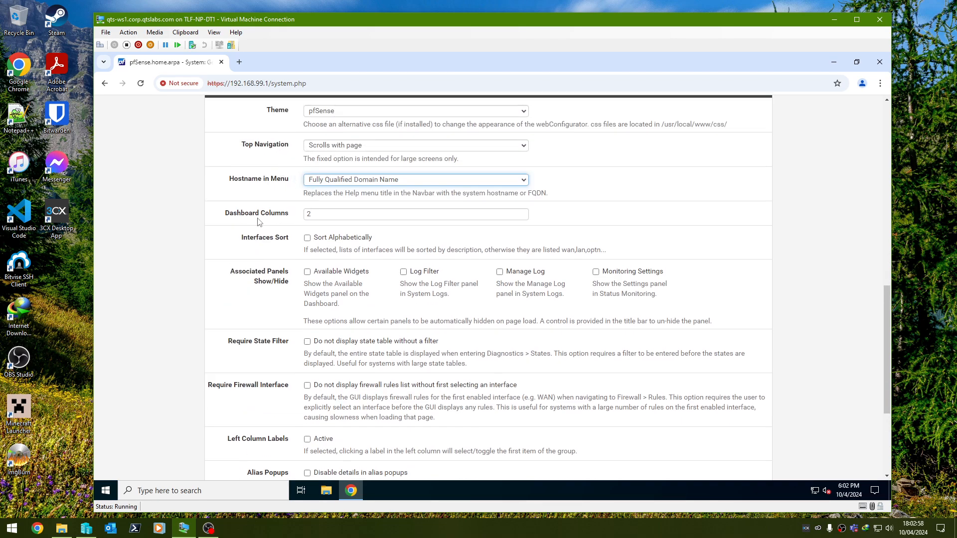
{"action": "scroll", "coordinate": [248, 236], "scroll_direction": "down", "scroll_amount": 3}
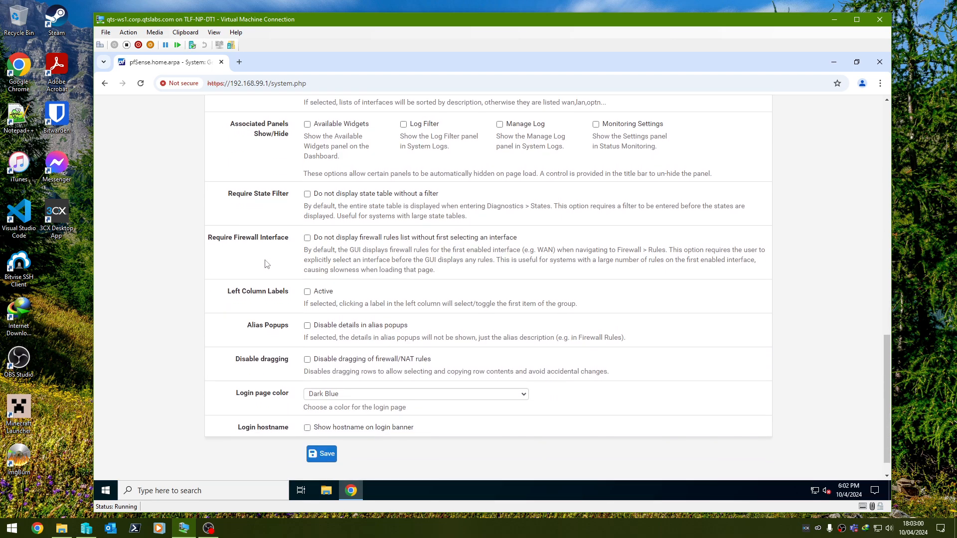
{"action": "left_click", "coordinate": [321, 426]}
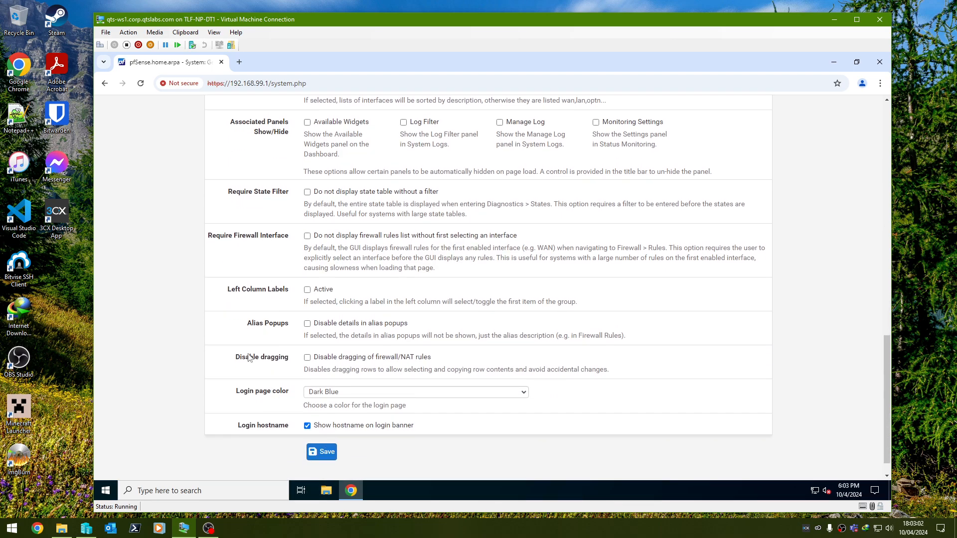
Review the General Setup entries and save them
{"action": "scroll", "coordinate": [250, 357], "scroll_direction": "up", "scroll_amount": 1}
{"action": "scroll", "coordinate": [249, 357], "scroll_direction": "up", "scroll_amount": 7}
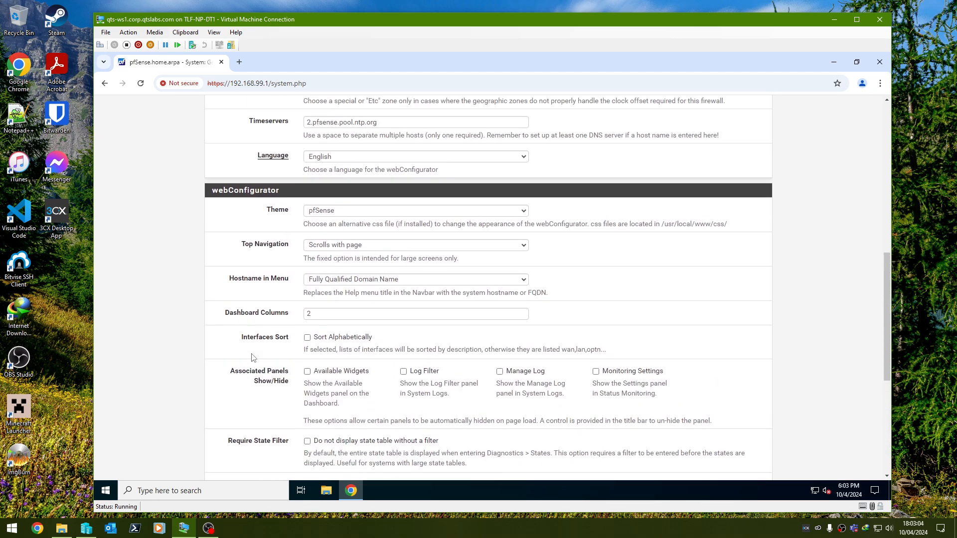
{"action": "scroll", "coordinate": [252, 357], "scroll_direction": "up", "scroll_amount": 4}
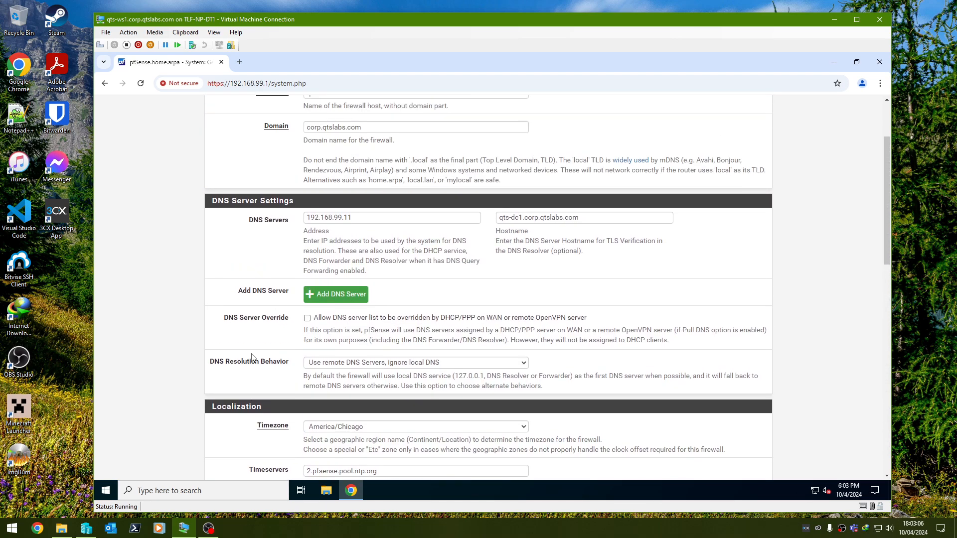
{"action": "scroll", "coordinate": [252, 357], "scroll_direction": "up", "scroll_amount": 3}
{"action": "scroll", "coordinate": [269, 362], "scroll_direction": "down", "scroll_amount": 10}
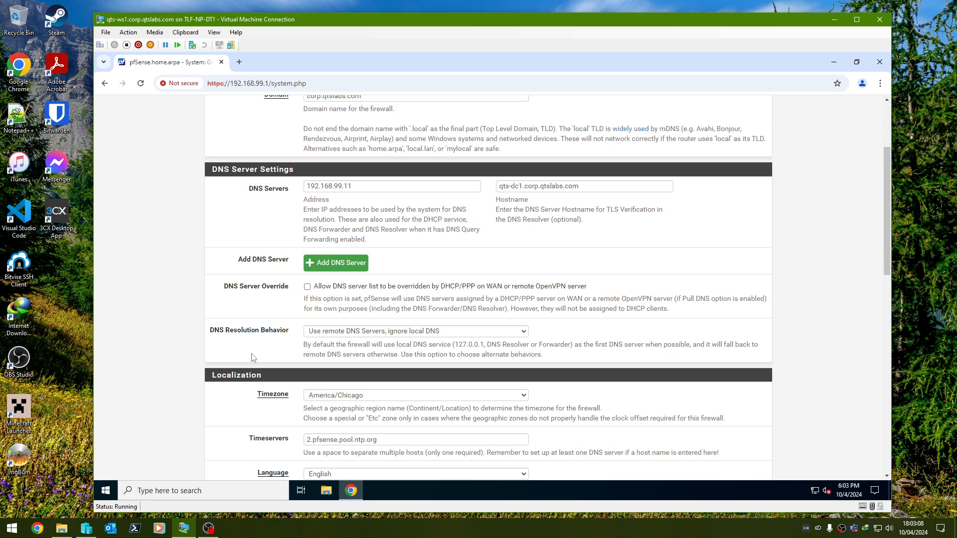
{"action": "scroll", "coordinate": [277, 365], "scroll_direction": "down", "scroll_amount": 5}
{"action": "left_click", "coordinate": [321, 427]}
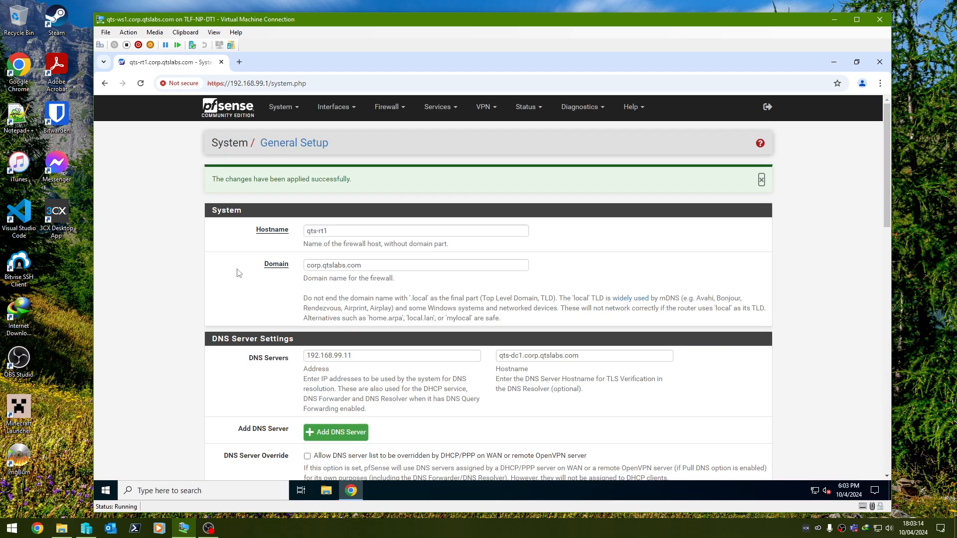
In the advanced Admin Access settings, display the page name first in the browser tab and set Alternate Hostnames to qts-rt1.corp.qtslabs.com
{"action": "left_click", "coordinate": [291, 111]}
{"action": "left_click", "coordinate": [290, 130]}
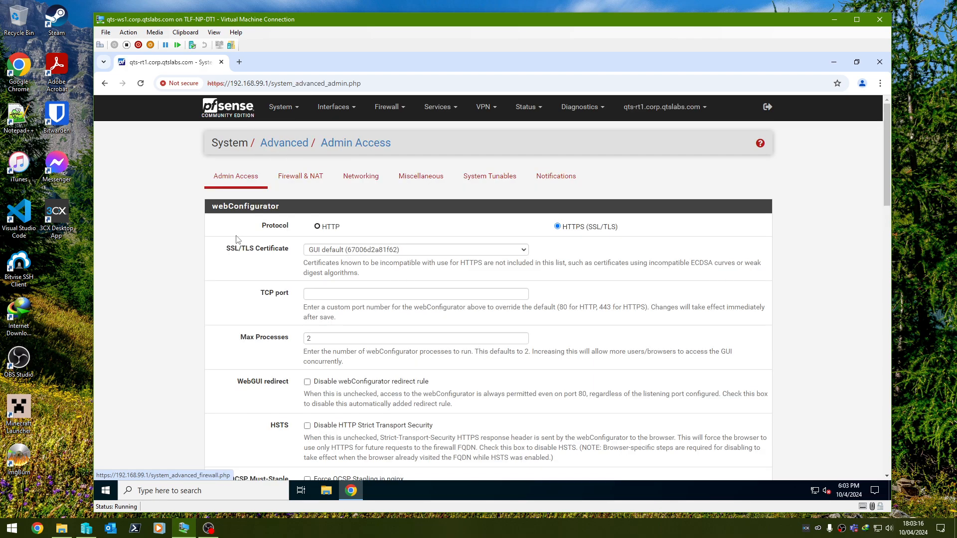
{"action": "scroll", "coordinate": [251, 244], "scroll_direction": "down", "scroll_amount": 6}
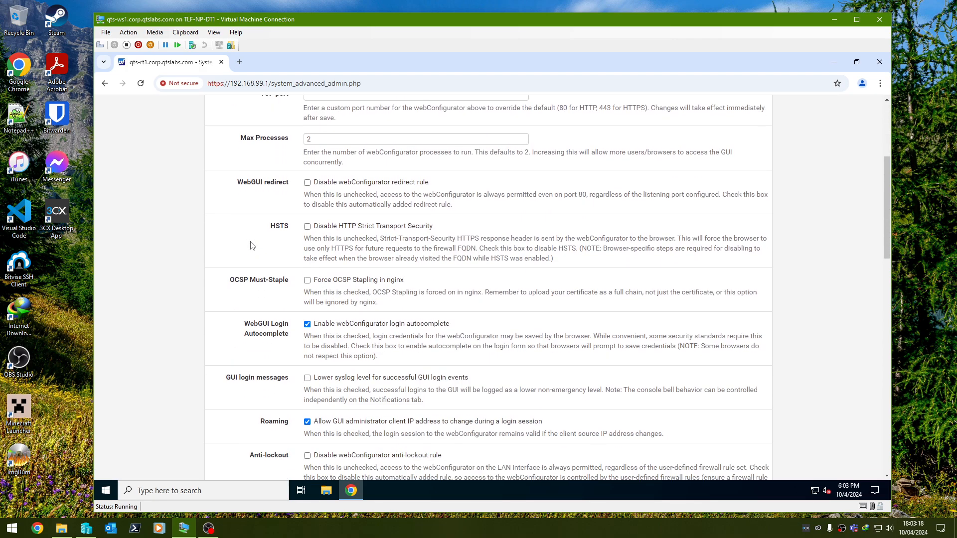
{"action": "scroll", "coordinate": [250, 244], "scroll_direction": "down", "scroll_amount": 4}
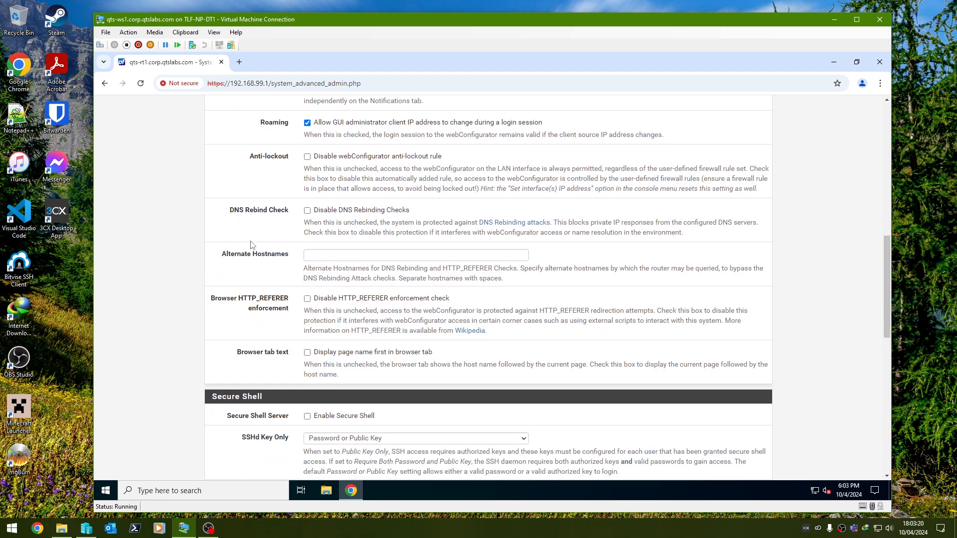
{"action": "left_click", "coordinate": [307, 352]}
{"action": "left_click", "coordinate": [347, 253]}
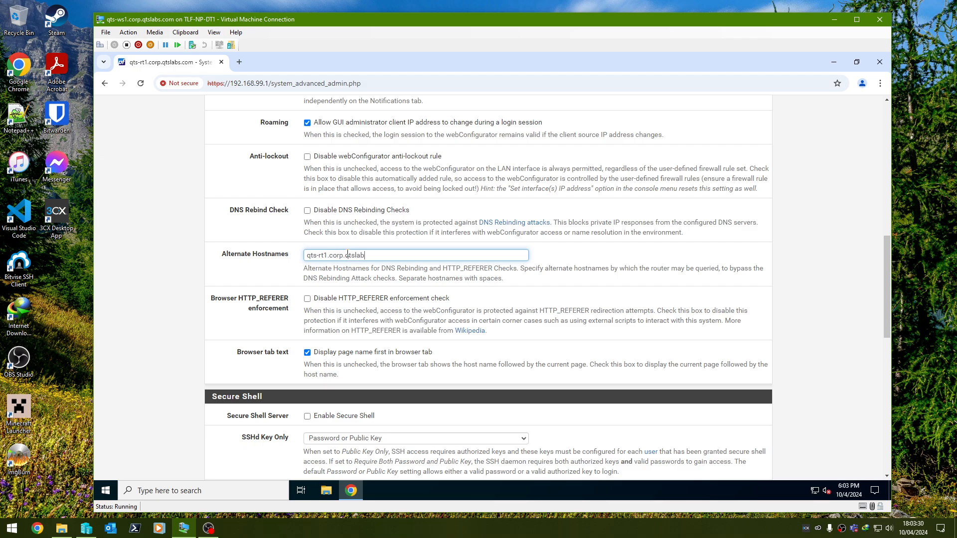
{"action": "left_click", "coordinate": [259, 274]}
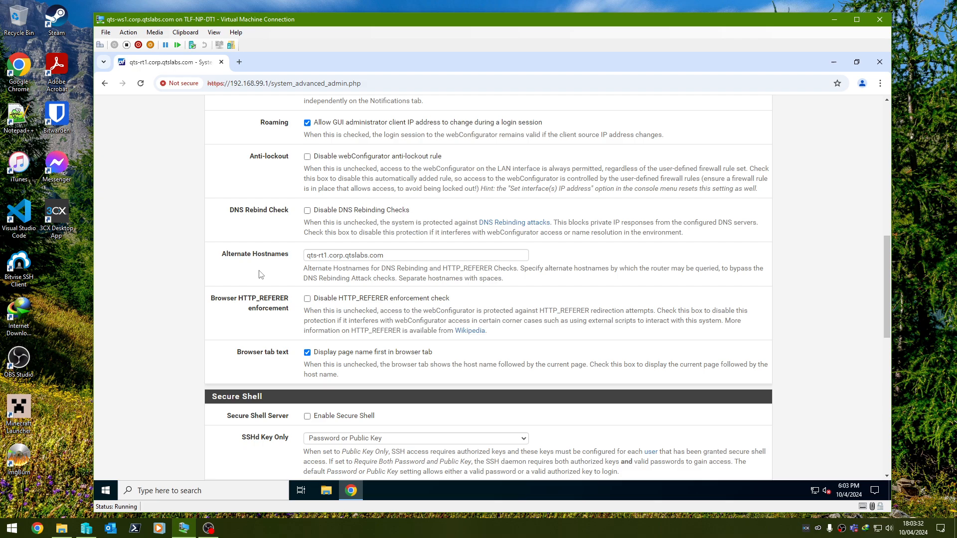
Enable password protection for the console menu and save the Admin Access settings
{"action": "scroll", "coordinate": [250, 283], "scroll_direction": "down", "scroll_amount": 4}
{"action": "scroll", "coordinate": [249, 282], "scroll_direction": "down", "scroll_amount": 2}
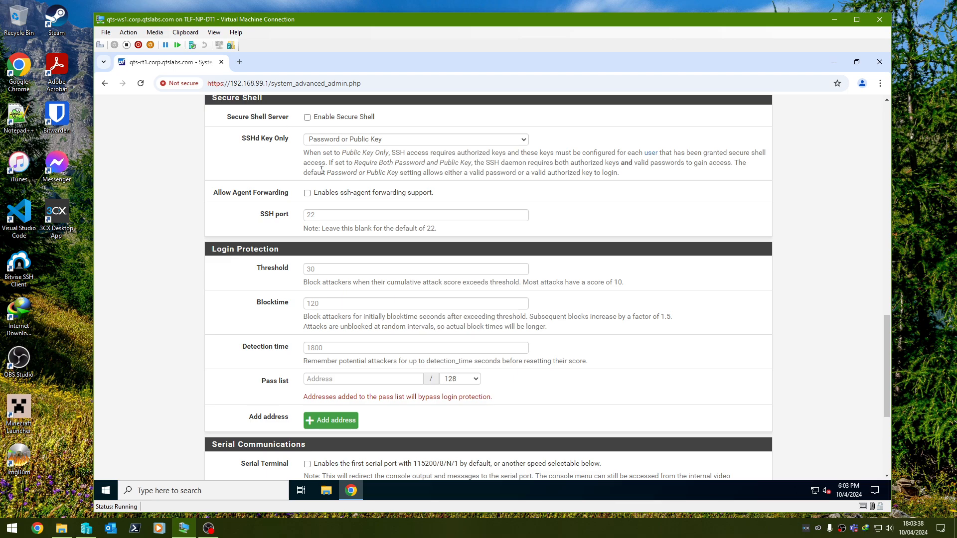
{"action": "scroll", "coordinate": [312, 210], "scroll_direction": "down", "scroll_amount": 1}
{"action": "scroll", "coordinate": [251, 286], "scroll_direction": "up", "scroll_amount": 2}
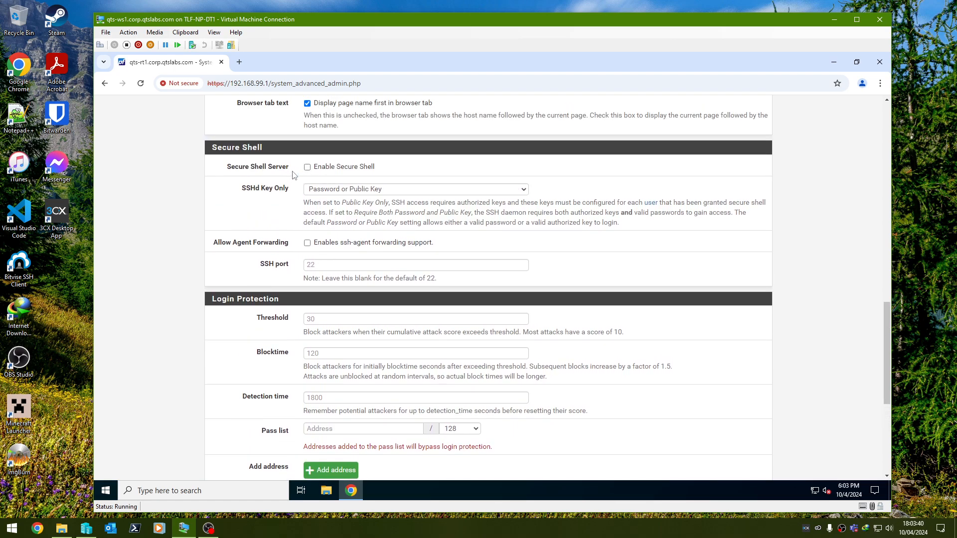
{"action": "scroll", "coordinate": [252, 282], "scroll_direction": "down", "scroll_amount": 5}
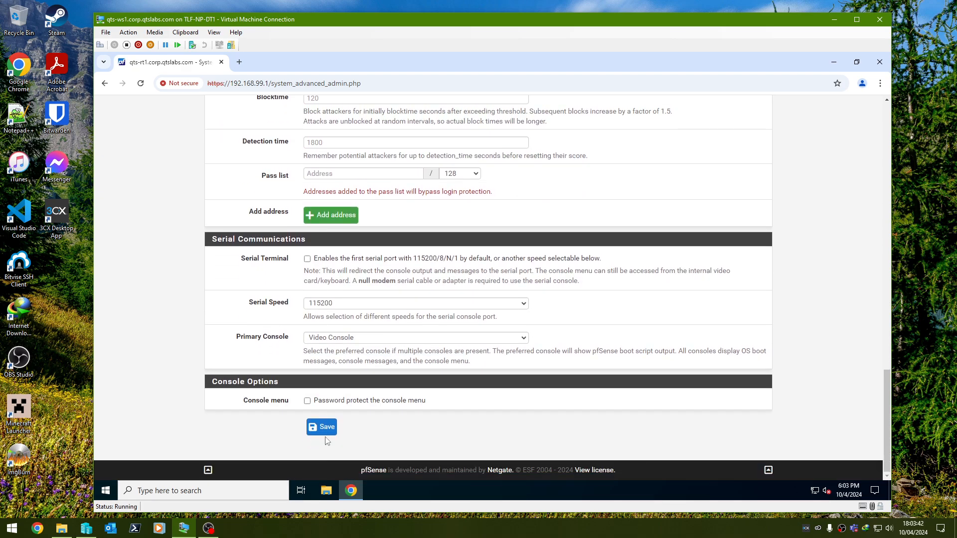
{"action": "left_click", "coordinate": [317, 404]}
{"action": "left_click", "coordinate": [322, 433]}
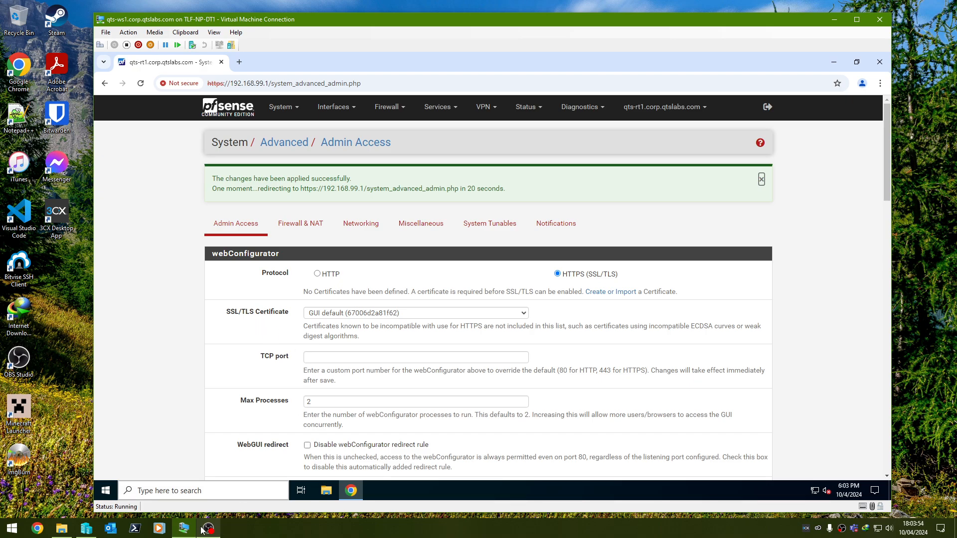
{"action": "left_click", "coordinate": [87, 529]}
{"action": "left_click", "coordinate": [87, 529]}
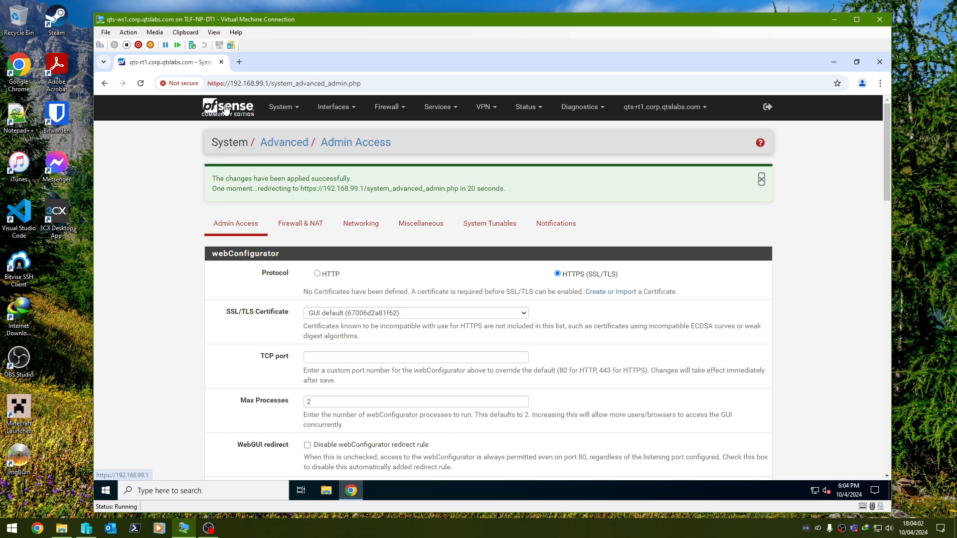
In the advanced Miscellaneous settings, set Cryptographic Hardware to AES-NI and BSD Crypto Device (aesni, cryptodev), keeping Thermal Sensors on None/ACPI
{"action": "left_click", "coordinate": [421, 223]}
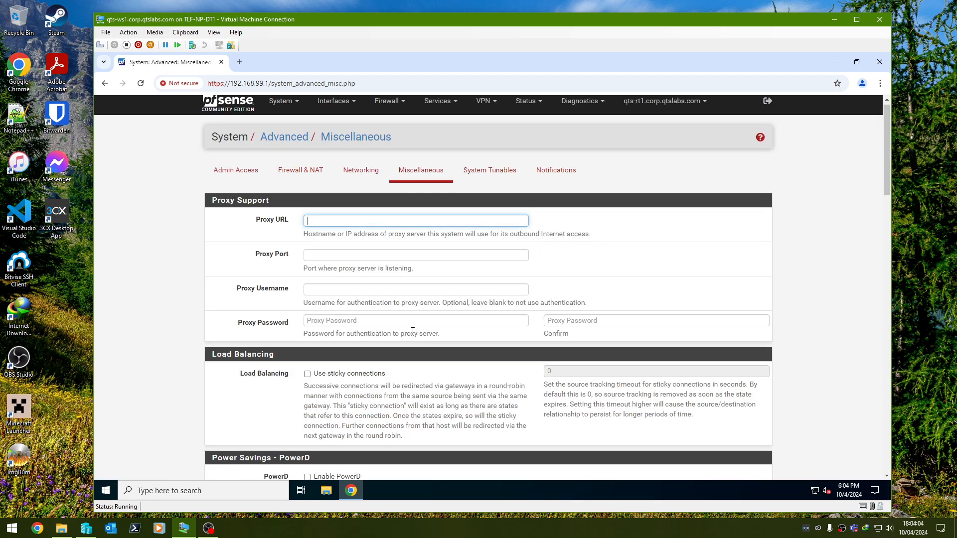
{"action": "scroll", "coordinate": [409, 324], "scroll_direction": "down", "scroll_amount": 9}
{"action": "scroll", "coordinate": [409, 324], "scroll_direction": "down", "scroll_amount": 1}
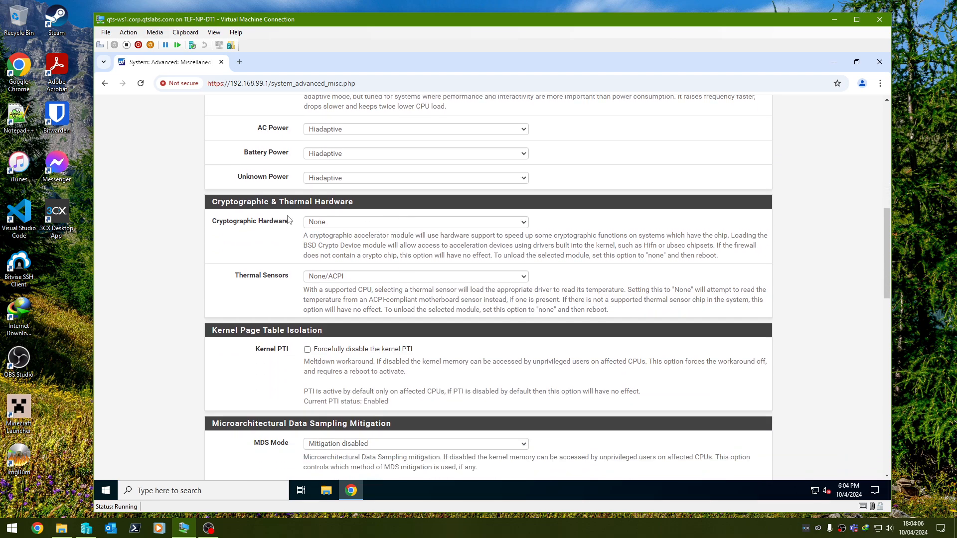
{"action": "left_click", "coordinate": [312, 225]}
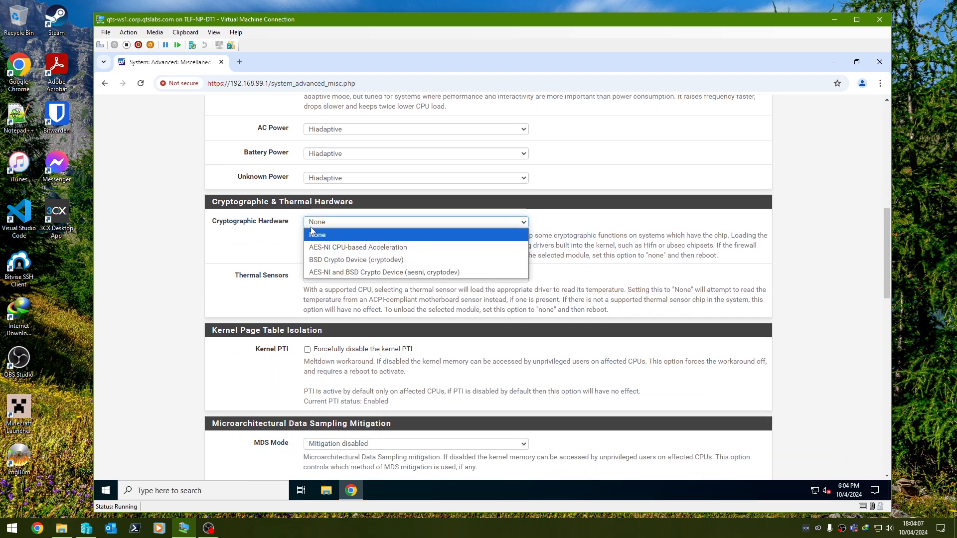
{"action": "left_click", "coordinate": [339, 272]}
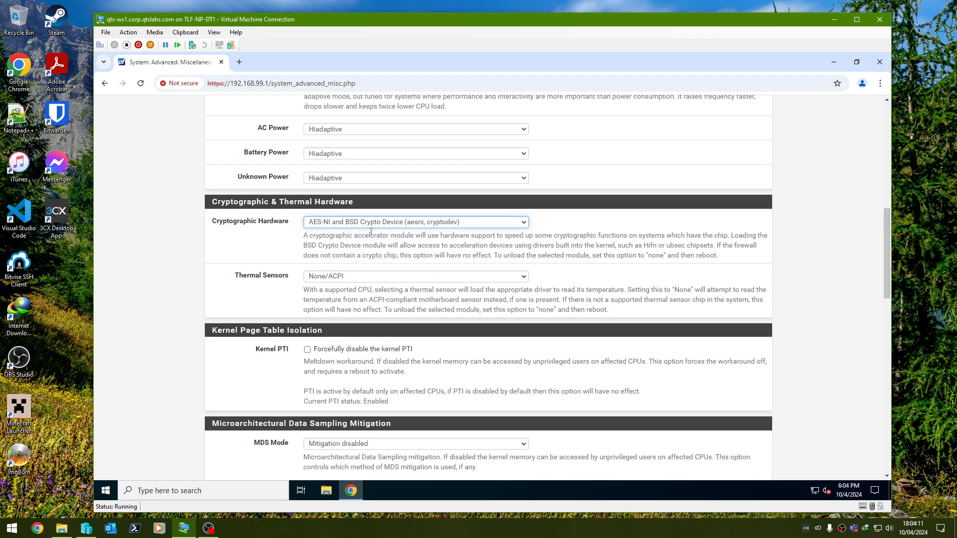
{"action": "left_click", "coordinate": [319, 277]}
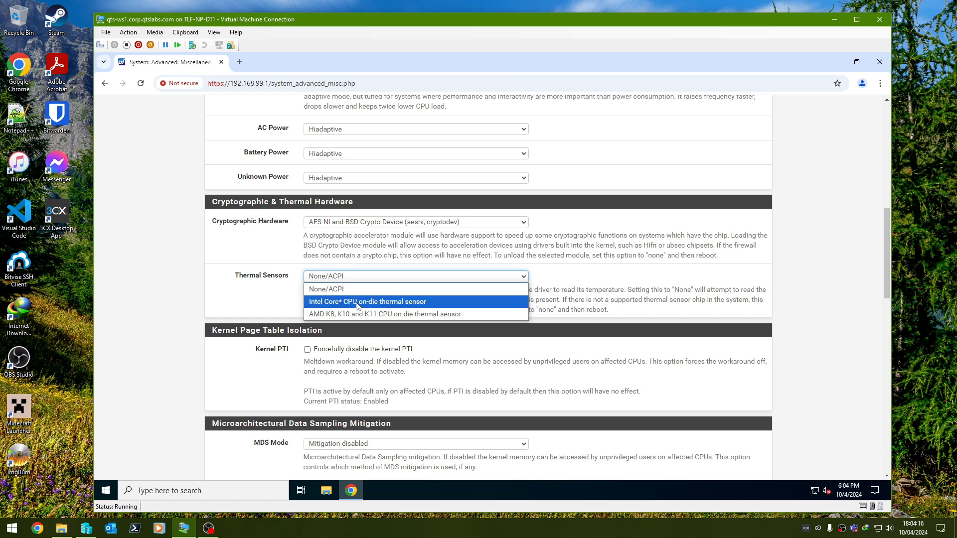
{"action": "left_click", "coordinate": [275, 272]}
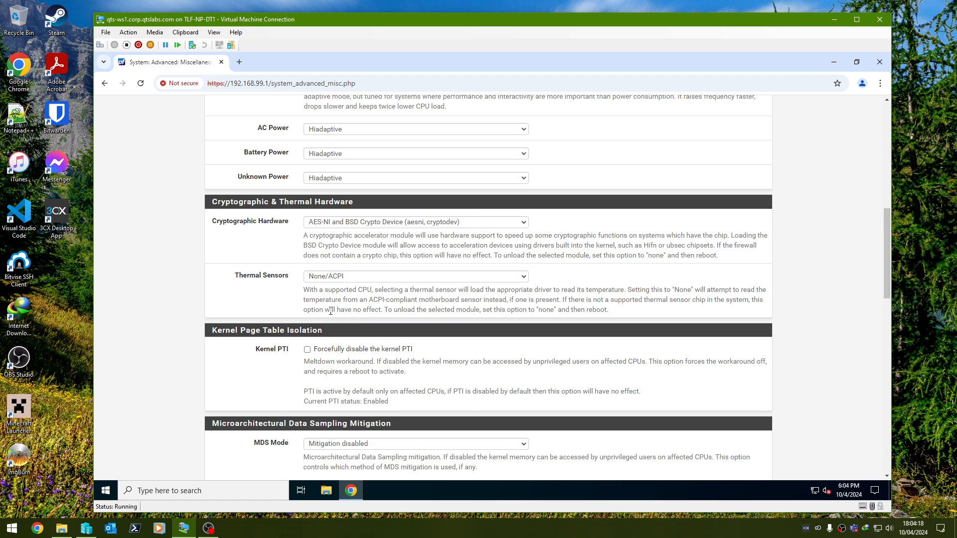
Enable "Do NOT send Netgate Device ID with user agent" and save the Miscellaneous settings
{"action": "scroll", "coordinate": [331, 311], "scroll_direction": "down", "scroll_amount": 15}
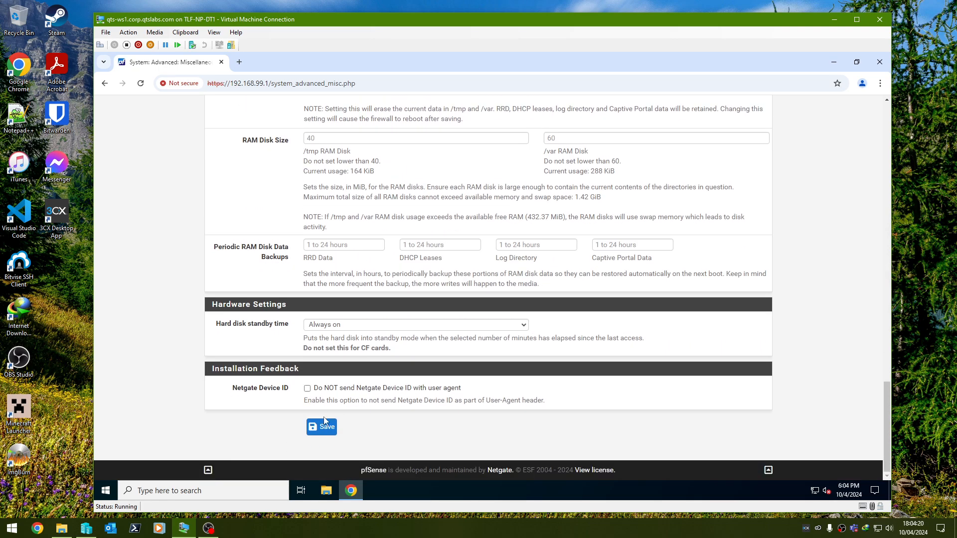
{"action": "left_click", "coordinate": [321, 388]}
{"action": "left_click", "coordinate": [327, 428]}
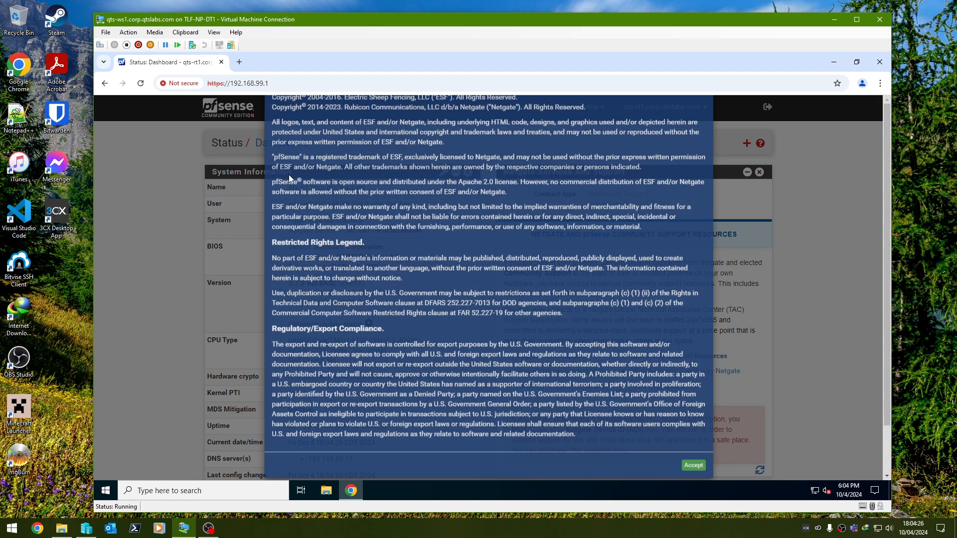
Dismiss the dashboard's copyright notice and survey message, and remove the Netgate community support widget
{"action": "left_click", "coordinate": [693, 452]}
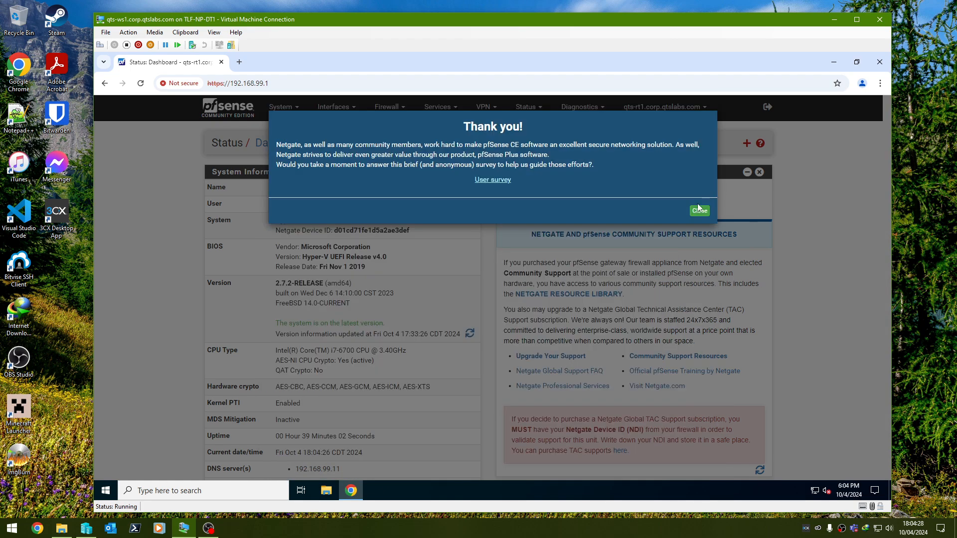
{"action": "left_click", "coordinate": [490, 180]}
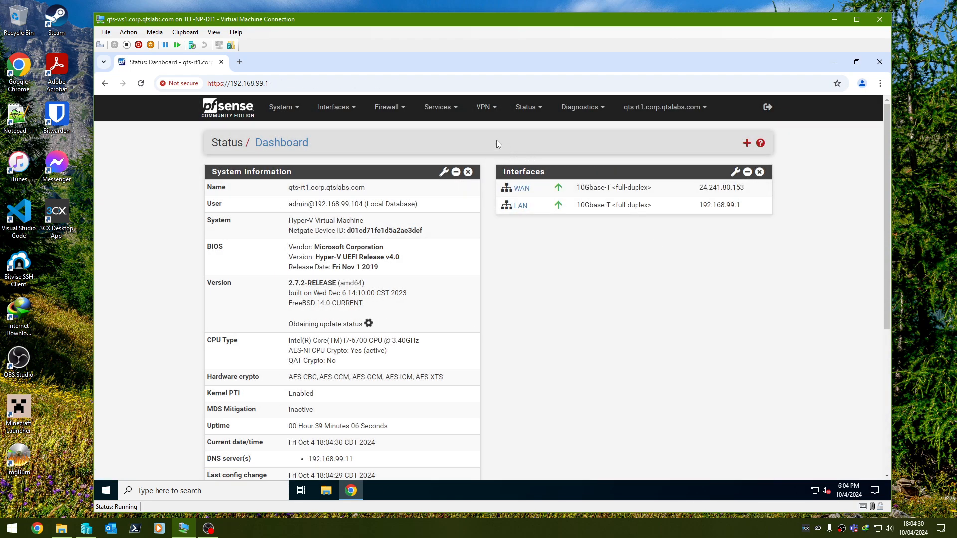
Switch the DHCP server backend from the deprecated ISC DHCP to Kea DHCP in the advanced Networking settings and save
{"action": "left_click", "coordinate": [438, 106]}
{"action": "left_click", "coordinate": [462, 174]}
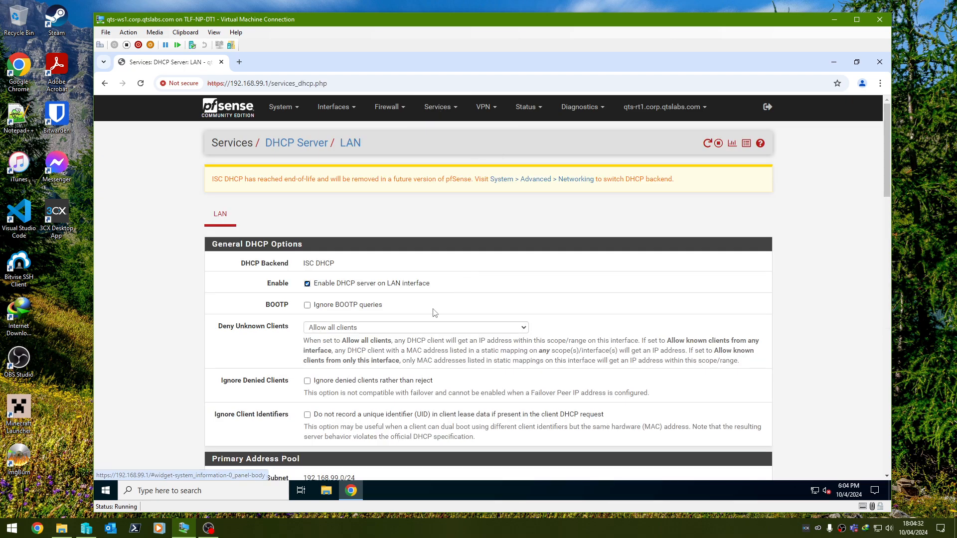
{"action": "scroll", "coordinate": [531, 186], "scroll_direction": "down", "scroll_amount": 2}
{"action": "scroll", "coordinate": [532, 186], "scroll_direction": "up", "scroll_amount": 2}
{"action": "left_click", "coordinate": [531, 185]}
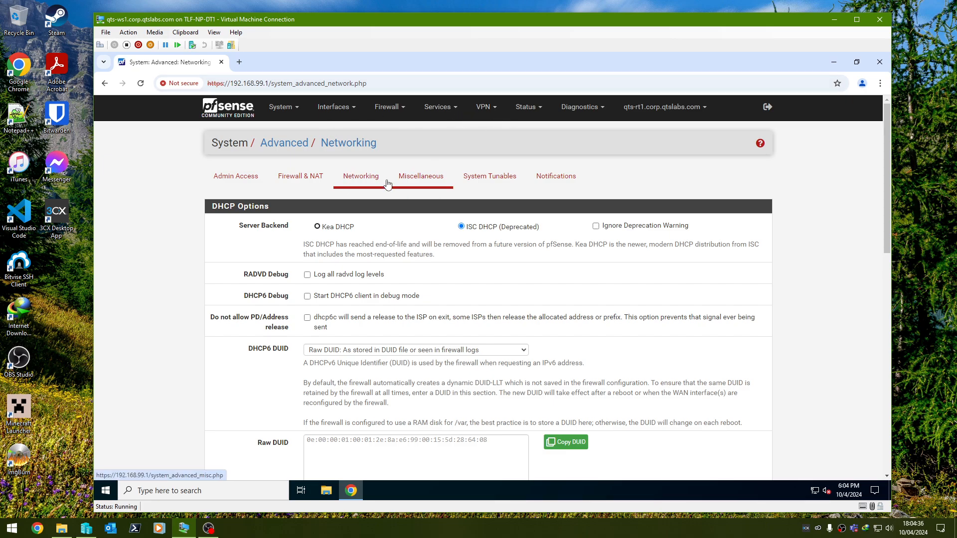
{"action": "left_click", "coordinate": [344, 227]}
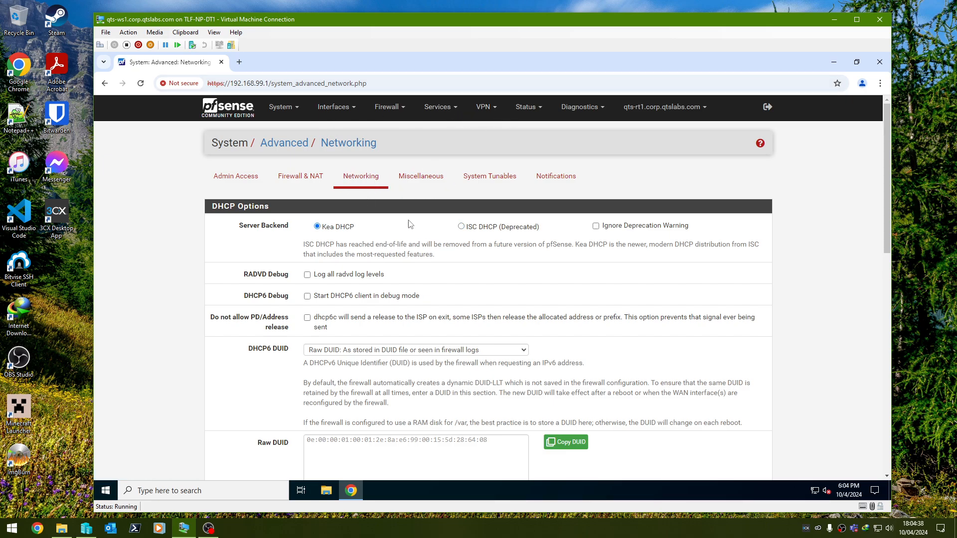
{"action": "scroll", "coordinate": [349, 228], "scroll_direction": "down", "scroll_amount": 14}
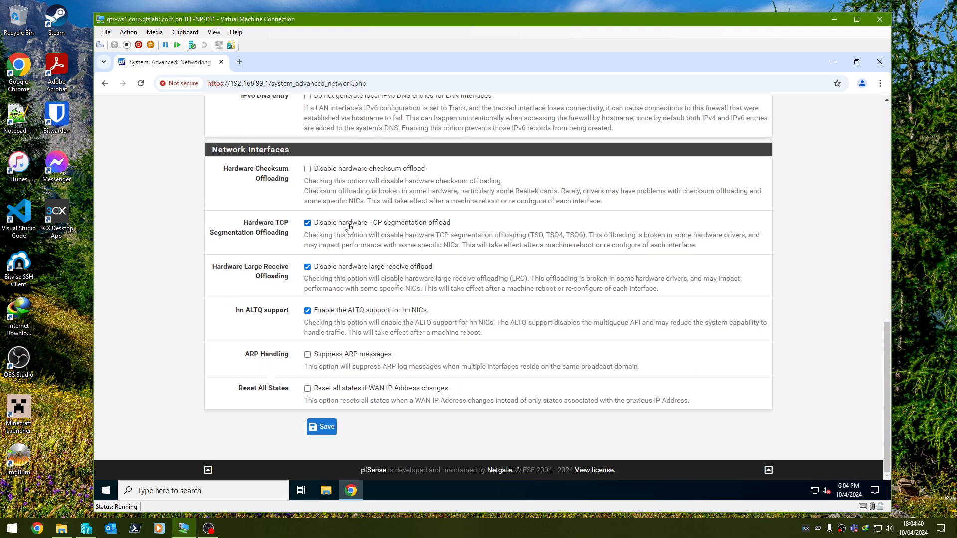
{"action": "left_click", "coordinate": [321, 427]}
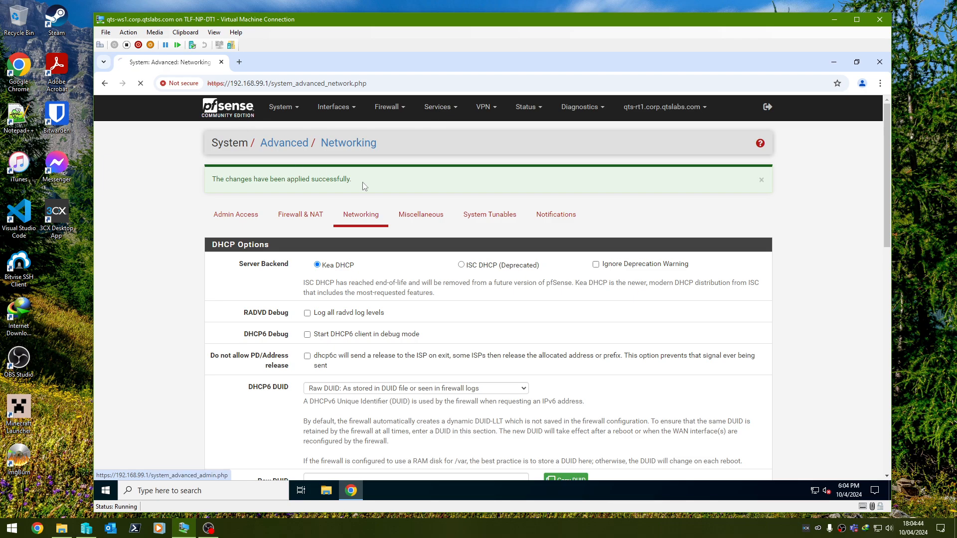
Open the LAN DHCP server settings and set the first DNS server handed out to clients to 192.168.99.11
{"action": "left_click", "coordinate": [239, 116]}
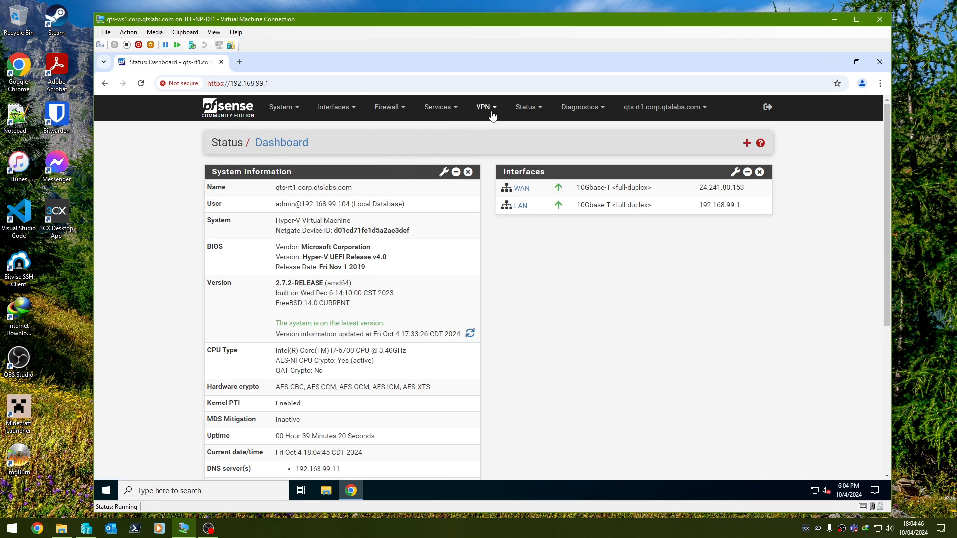
{"action": "mouse_move", "coordinate": [439, 107]}
{"action": "left_click", "coordinate": [451, 173]}
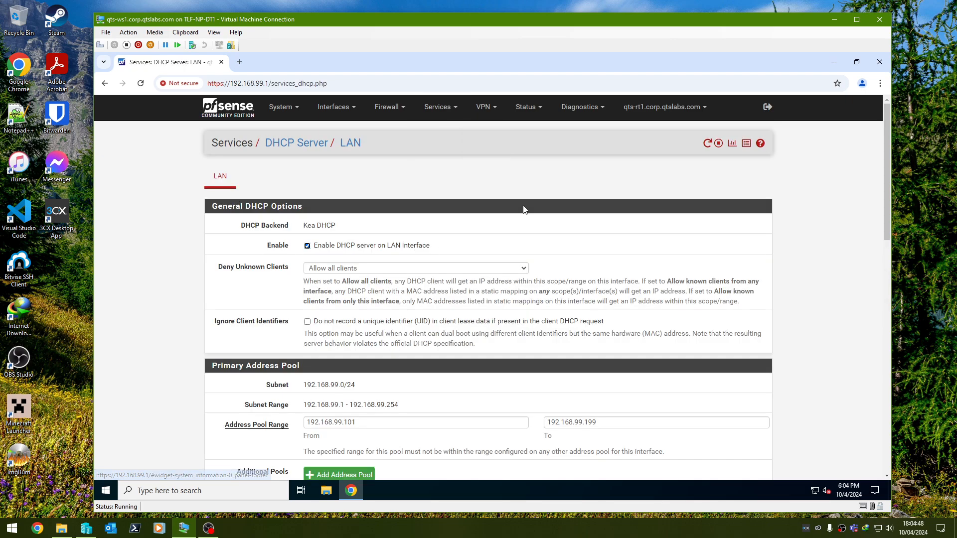
{"action": "scroll", "coordinate": [428, 222], "scroll_direction": "down", "scroll_amount": 3}
{"action": "scroll", "coordinate": [428, 222], "scroll_direction": "down", "scroll_amount": 4}
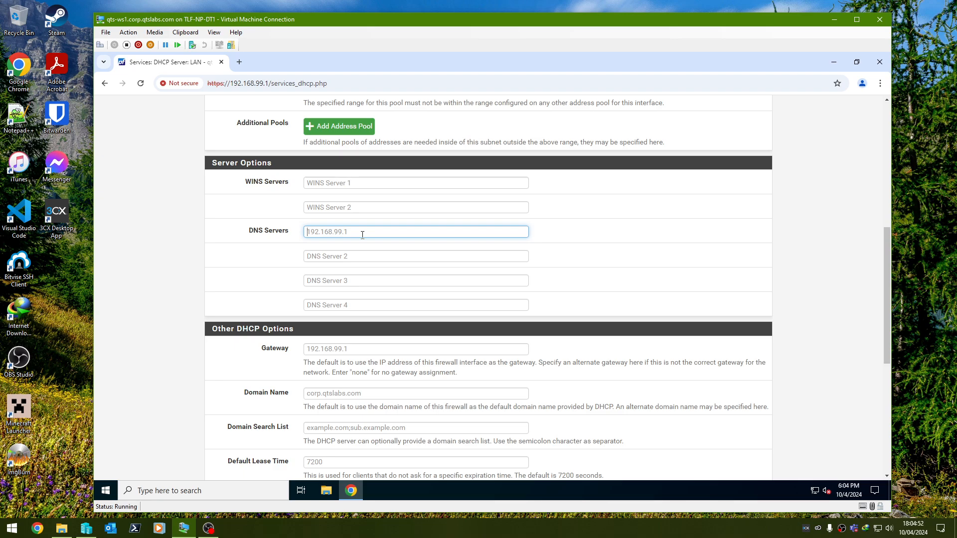
{"action": "type", "text": "192.168.99.11"}
{"action": "key", "text": "ctrl+a"}
Open an administrator PowerShell window and ping 192.168.99.11 to test the DNS server's reachability
{"action": "right_click", "coordinate": [105, 491]}
{"action": "left_click", "coordinate": [182, 355]}
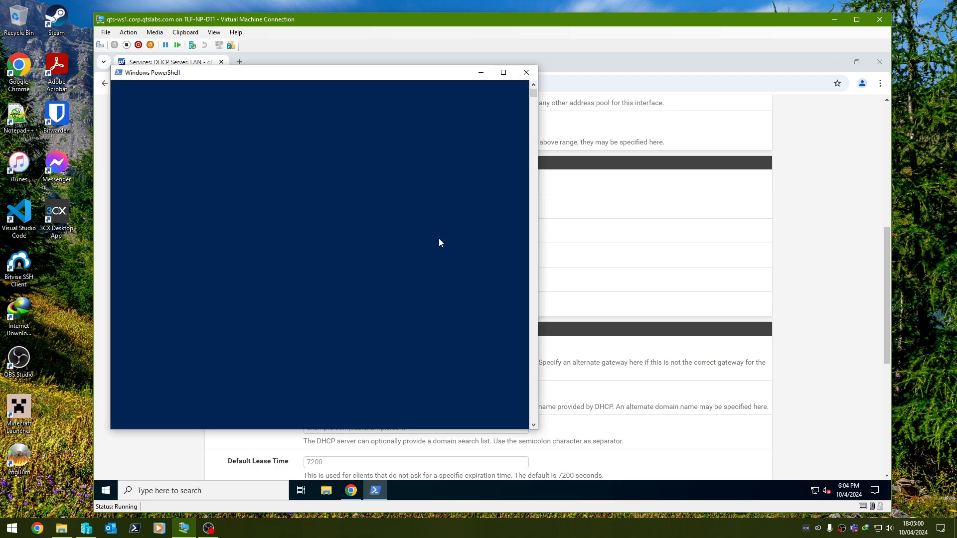
{"action": "type", "text": "192.168.99.11"}
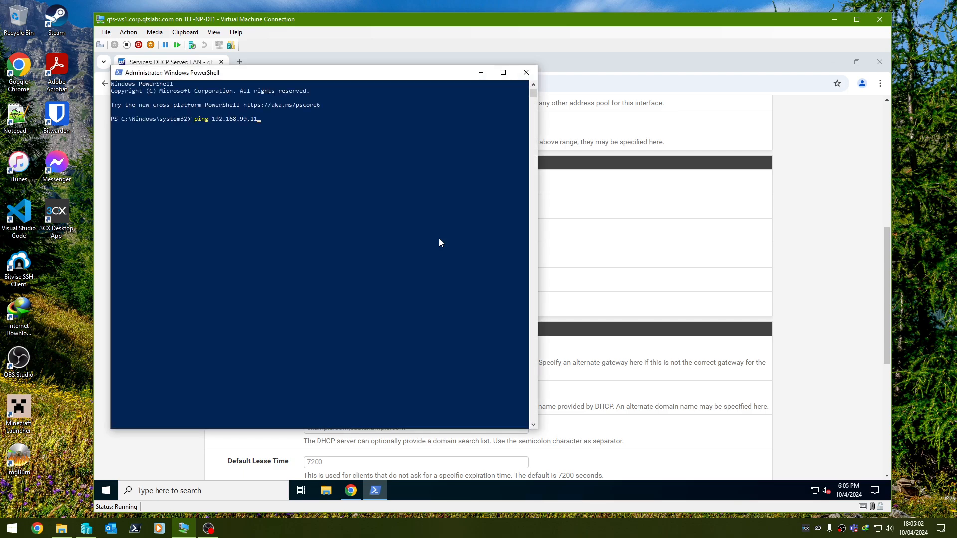
{"action": "key", "text": "Return"}
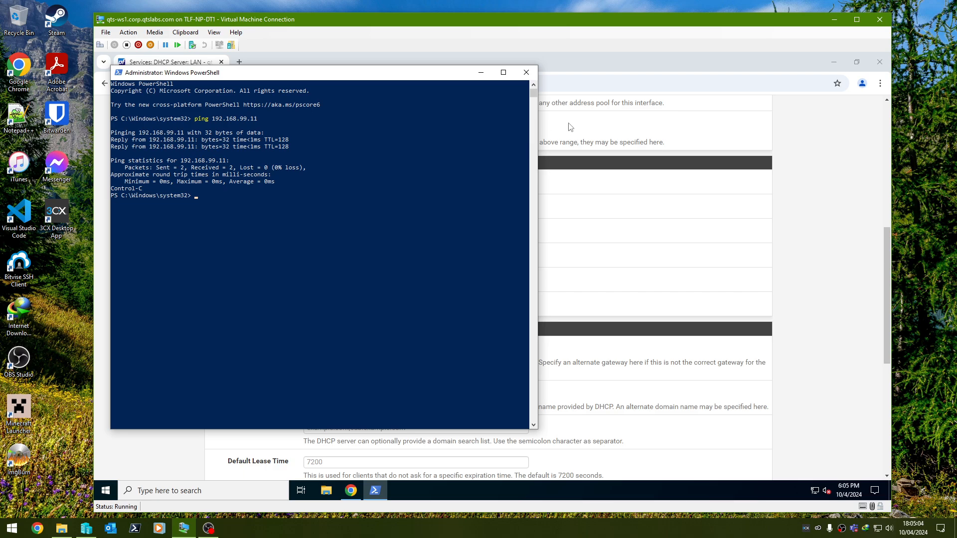
Return to the browser and set both Domain Name and Domain Search List for LAN DHCP to corp.qtslabs.com
{"action": "key", "text": "alt+Tab"}
{"action": "scroll", "coordinate": [391, 285], "scroll_direction": "down", "scroll_amount": 2}
{"action": "left_click", "coordinate": [351, 294]}
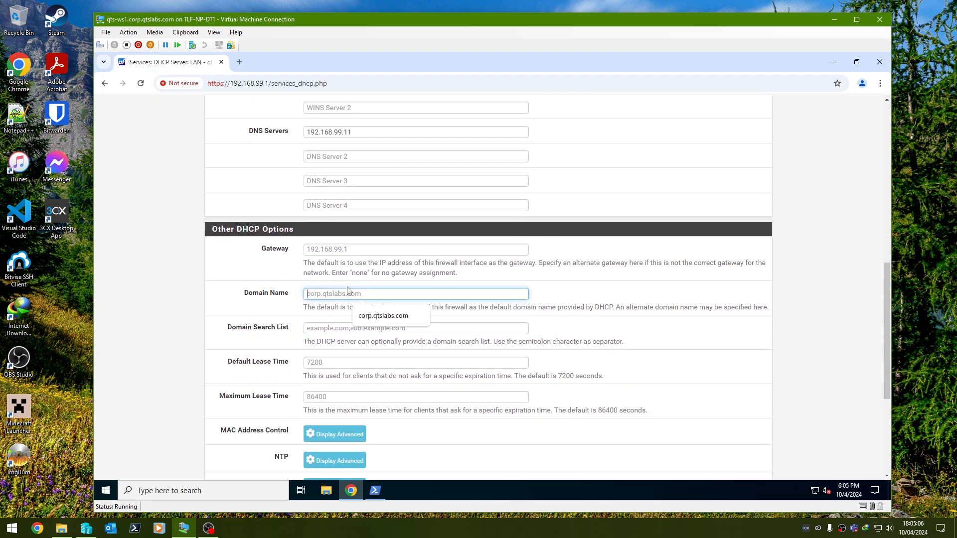
{"action": "left_click", "coordinate": [369, 314]}
{"action": "key", "text": "shift+Tab"}
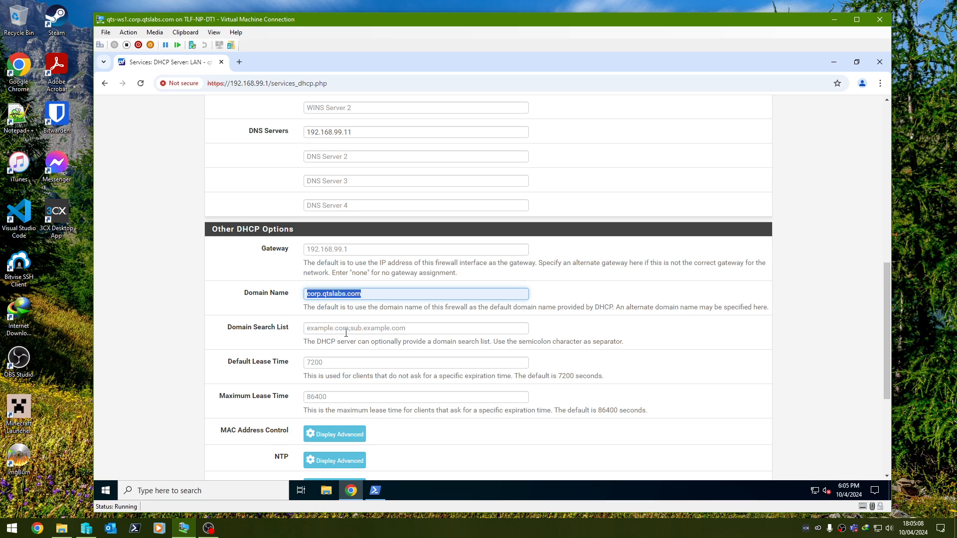
{"action": "key", "text": "ctrl+c"}
{"action": "key", "text": "Tab"}
{"action": "key", "text": "ctrl+v"}
{"action": "left_click", "coordinate": [228, 282]}
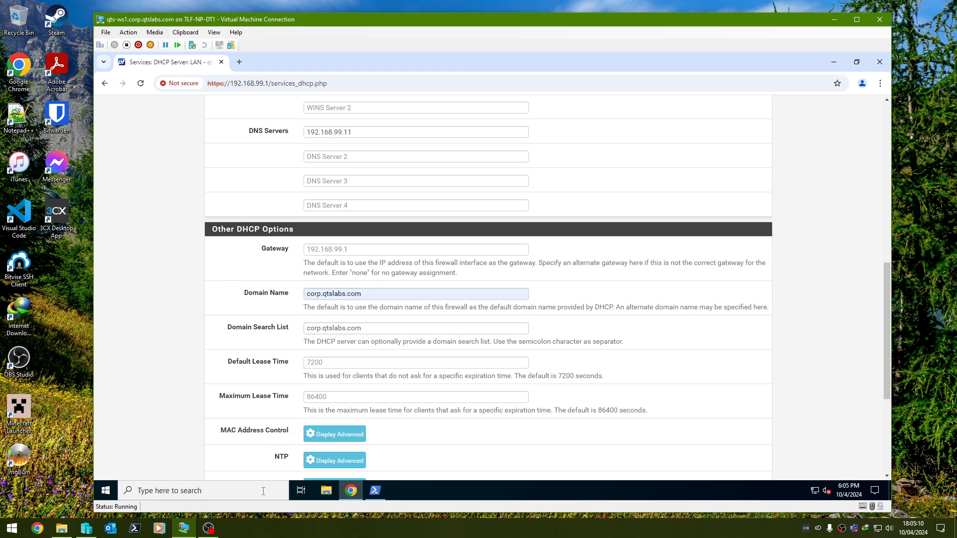
{"action": "scroll", "coordinate": [295, 292], "scroll_direction": "down", "scroll_amount": 4}
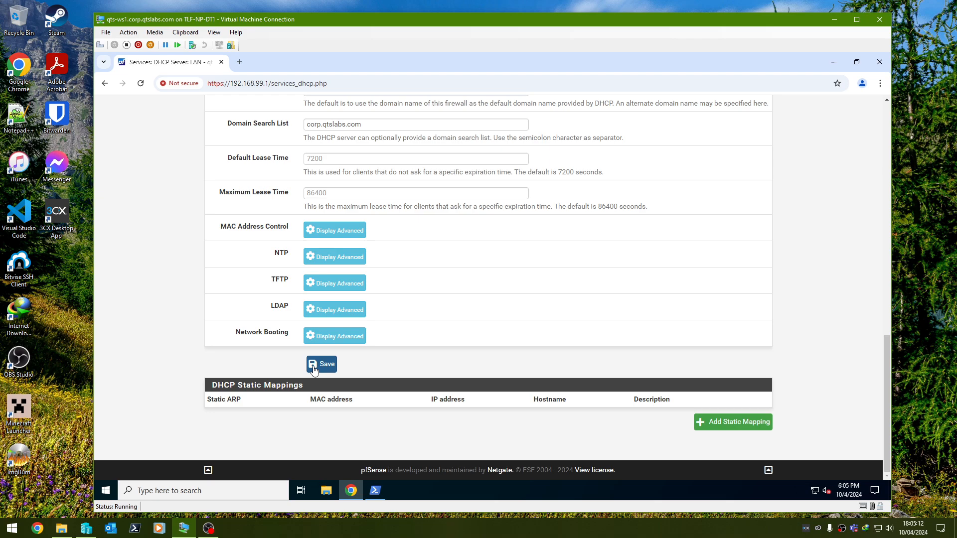
Save and apply the LAN DHCP server settings, start the DHCP service, and dismiss the confirmation message
{"action": "scroll", "coordinate": [327, 231], "scroll_direction": "up", "scroll_amount": 4}
{"action": "scroll", "coordinate": [333, 233], "scroll_direction": "up", "scroll_amount": 2}
{"action": "scroll", "coordinate": [324, 383], "scroll_direction": "down", "scroll_amount": 6}
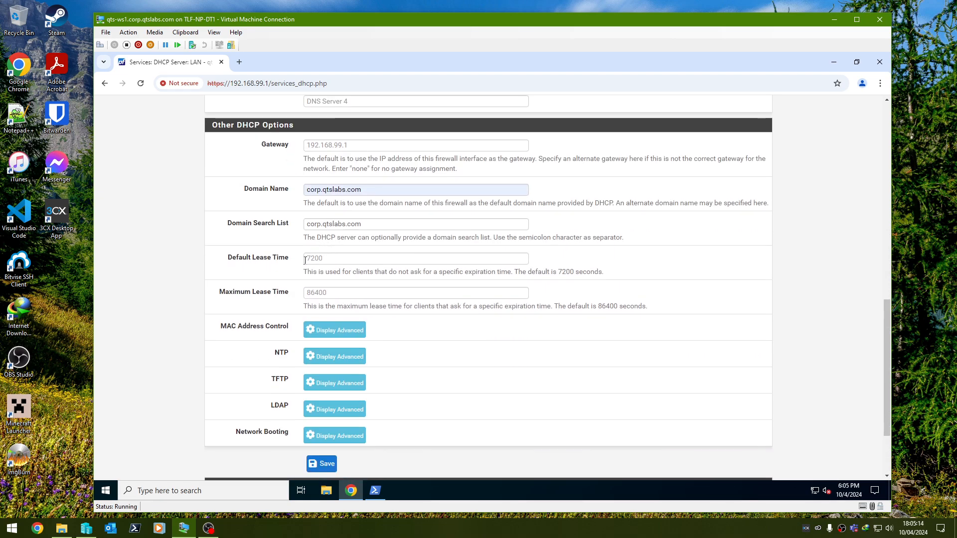
{"action": "left_click", "coordinate": [325, 364]}
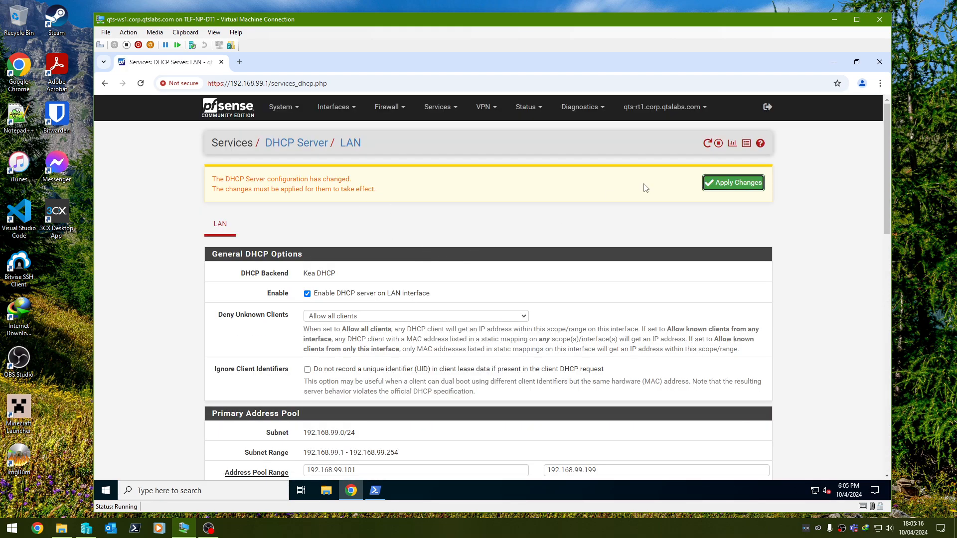
{"action": "left_click", "coordinate": [733, 188]}
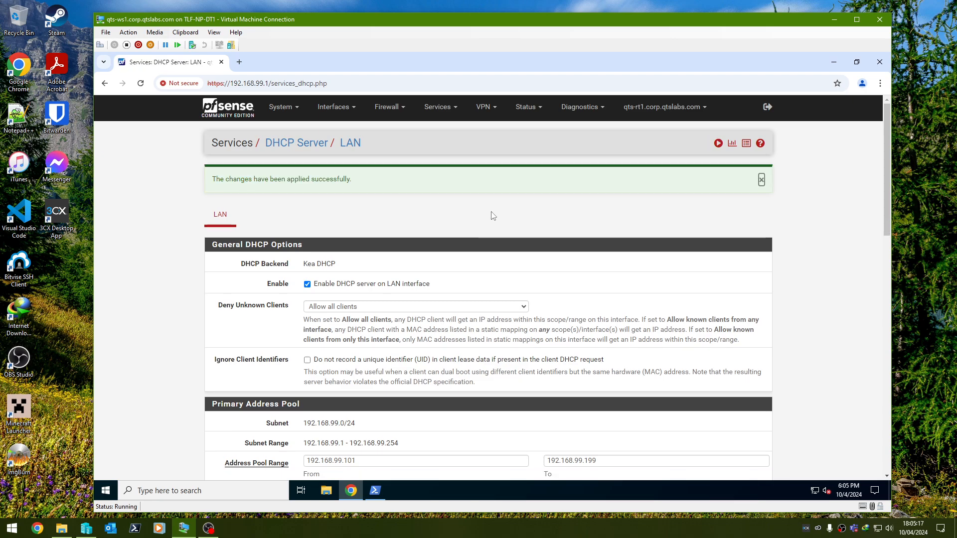
{"action": "left_click", "coordinate": [718, 145]}
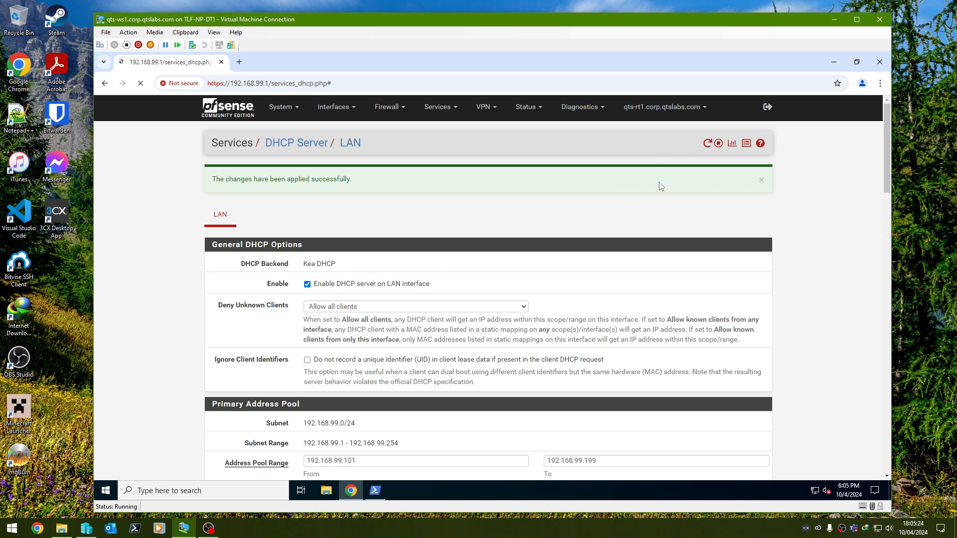
{"action": "left_click", "coordinate": [761, 179]}
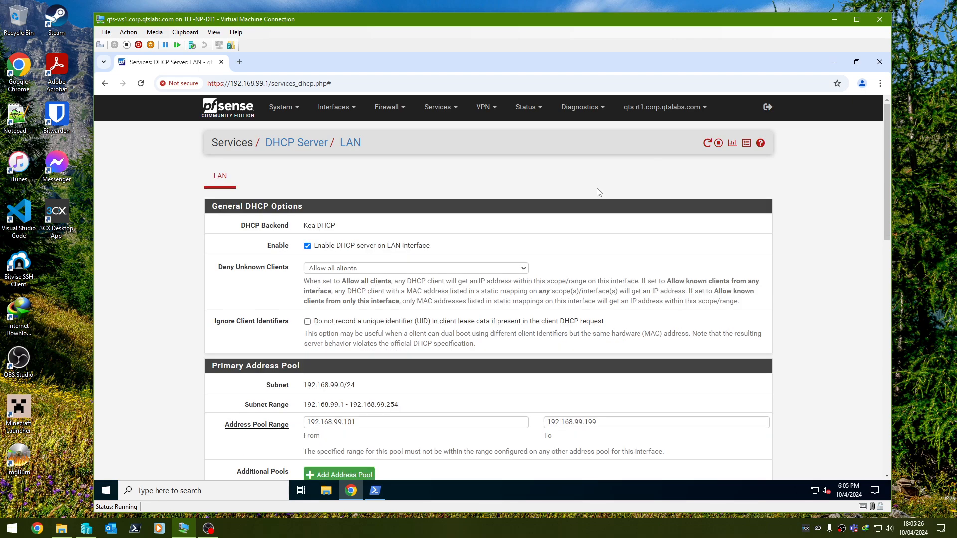
Return to the PowerShell window, clear its output, and run ipconfig /all to list the workstation's network configuration
{"action": "left_click", "coordinate": [375, 490]}
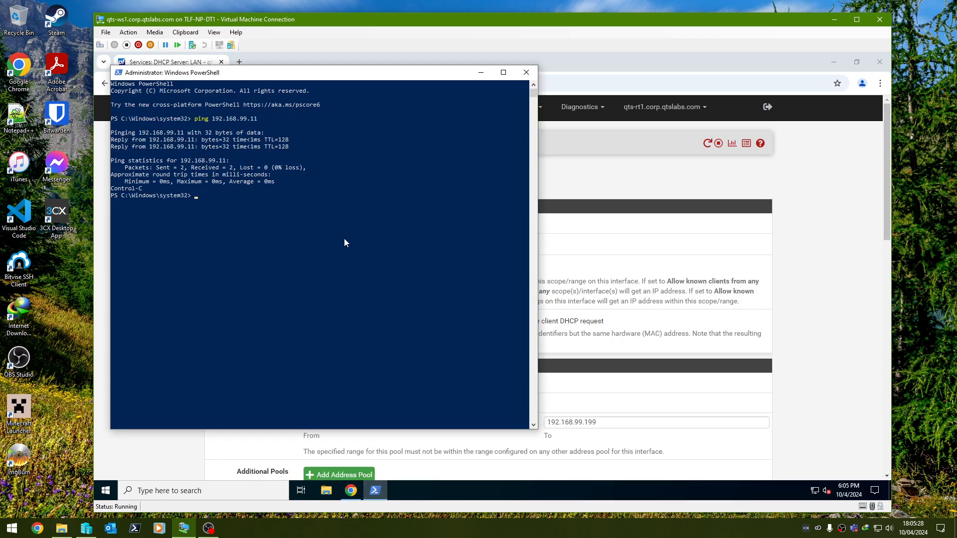
{"action": "type", "text": "ipconf"}
{"action": "key", "text": "Escape"}
{"action": "type", "text": "cls"}
{"action": "key", "text": "Return"}
{"action": "type", "text": "i"}
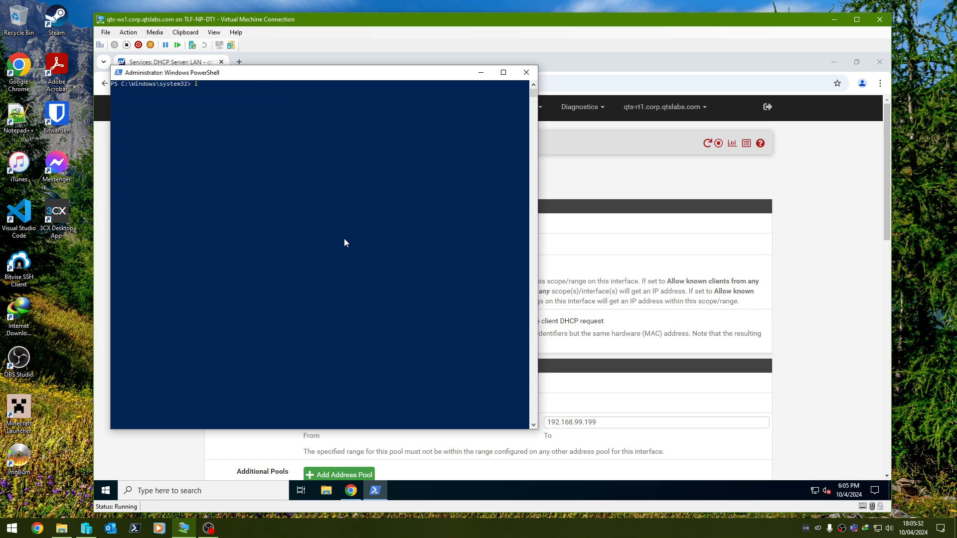
{"action": "type", "text": "pconfig /all"}
{"action": "key", "text": "Return"}
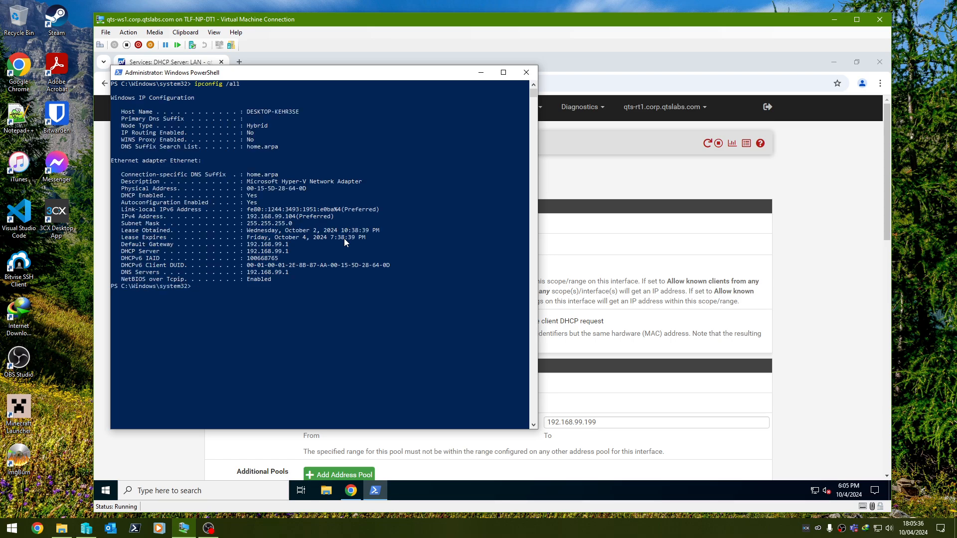
Ping corp.qtslabs.com to test name resolution with the workstation's existing DHCP lease
{"action": "type", "text": "ipcon"}
{"action": "key", "text": "Escape"}
{"action": "type", "text": "ping corp.qtslabs.com"}
{"action": "key", "text": "Return"}
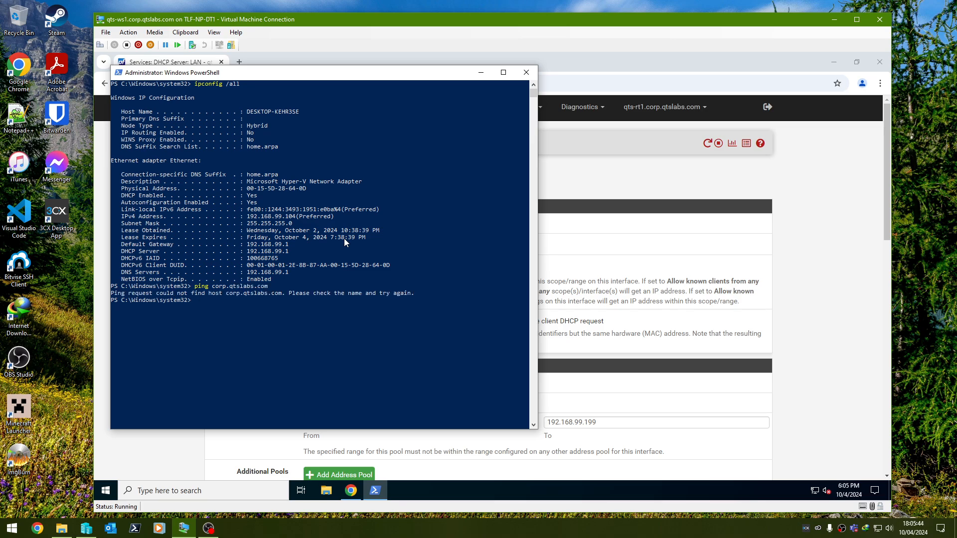
Release and renew the workstation's DHCP lease with ipconfig /release and ipconfig /renew
{"action": "type", "text": "ipconfig /release"}
{"action": "key", "text": "Return"}
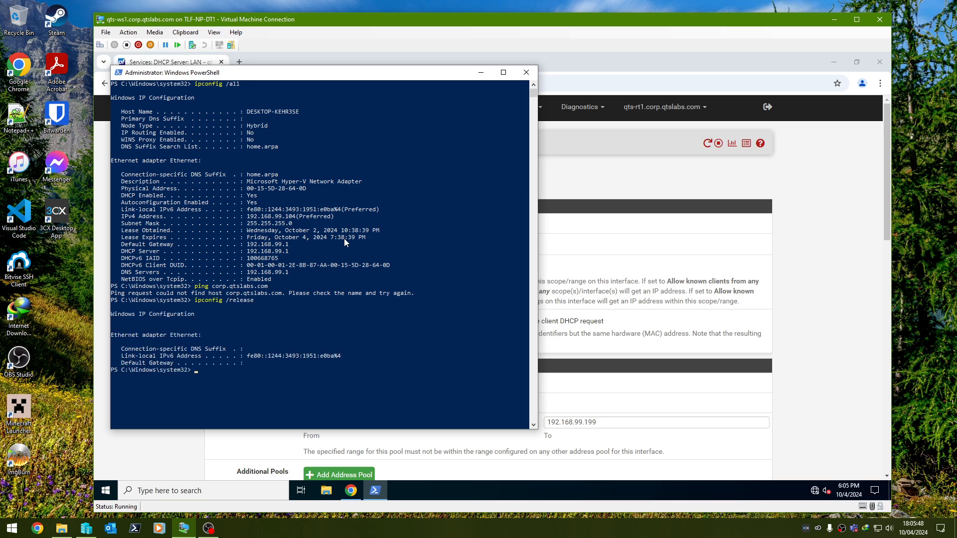
{"action": "type", "text": "ipconfig /renew"}
{"action": "key", "text": "Return"}
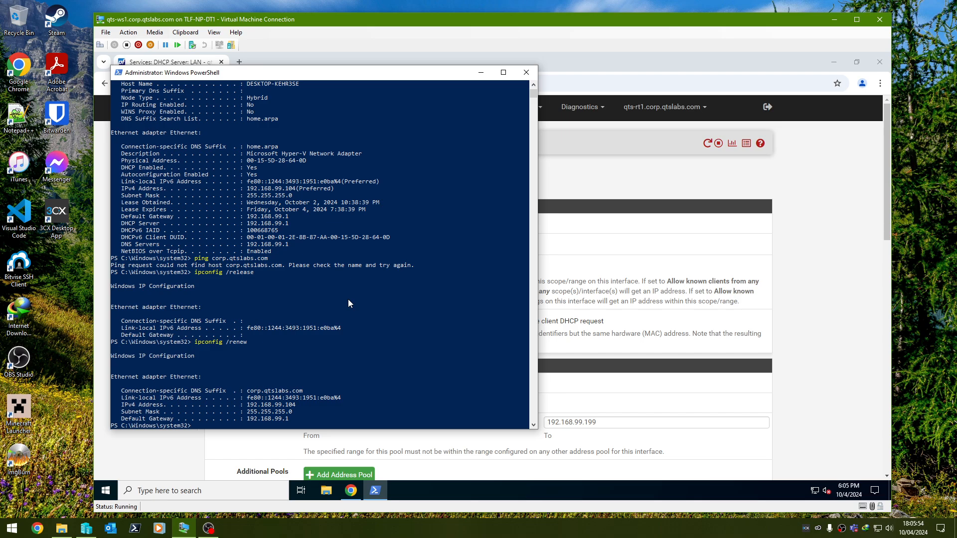
Run ipconfig /all again and examine the DNS suffix search list and DNS server of the renewed lease
{"action": "key", "text": "Up"}
{"action": "type", "text": "all"}
{"action": "key", "text": "Return"}
{"action": "scroll", "coordinate": [348, 302], "scroll_direction": "down", "scroll_amount": 4}
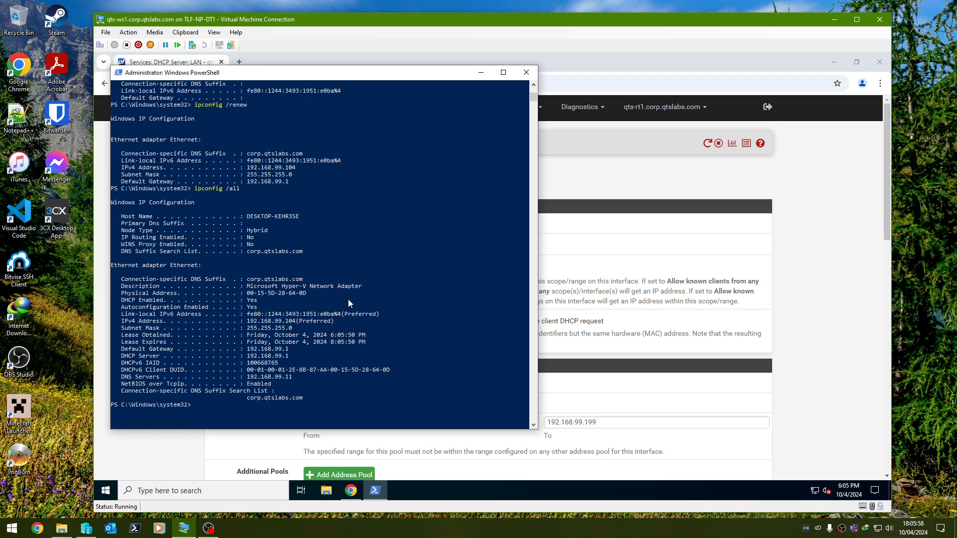
{"action": "scroll", "coordinate": [320, 265], "scroll_direction": "down", "scroll_amount": 2}
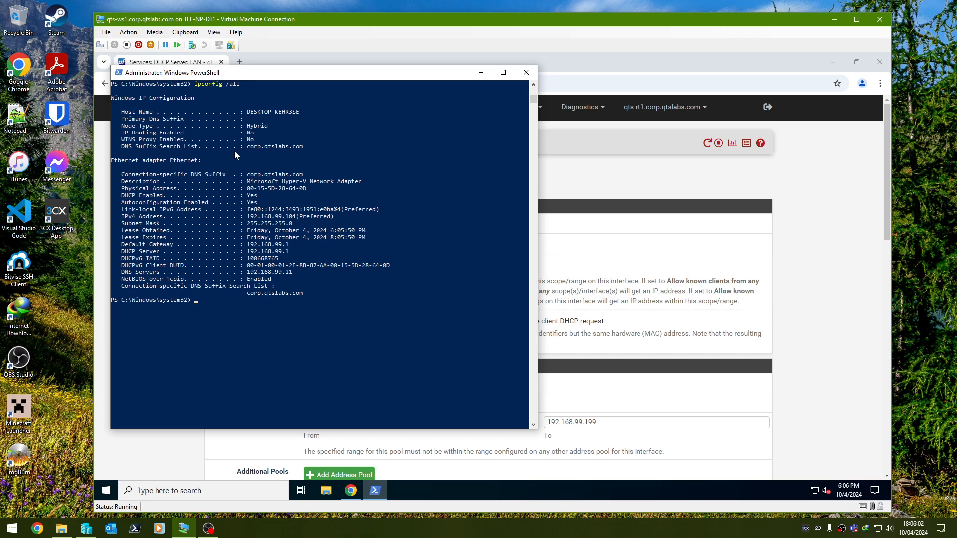
{"action": "left_click_drag", "start_coordinate": [246, 144], "coordinate": [325, 147]}
{"action": "left_click", "coordinate": [300, 189]}
{"action": "left_click_drag", "start_coordinate": [248, 272], "coordinate": [275, 272]}
{"action": "left_click", "coordinate": [304, 286]}
Ping corp.qtslabs.com again to test name resolution with the renewed lease, and stop the ping after the first reply
{"action": "type", "text": "ping corp.qtslabs.com"}
{"action": "key", "text": "Return"}
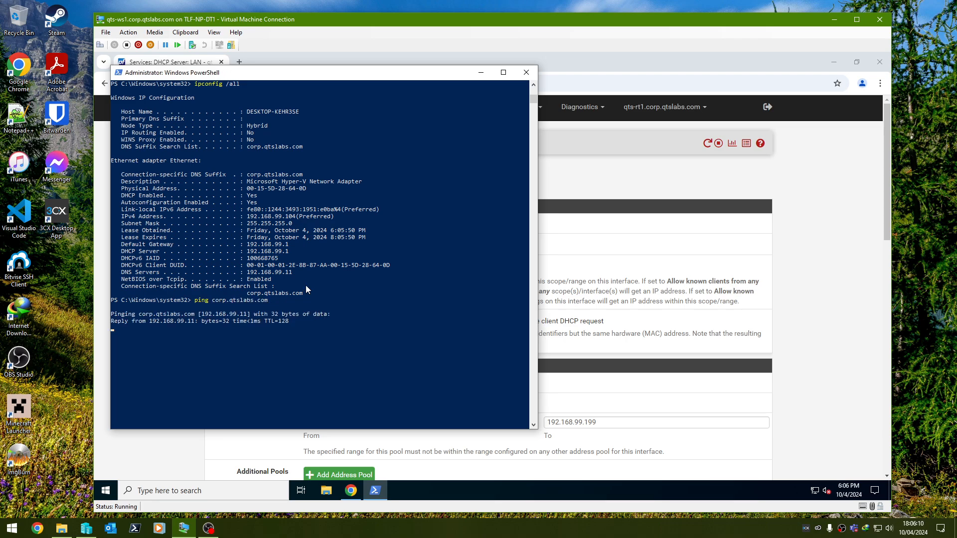
{"action": "key", "text": "ctrl+c"}
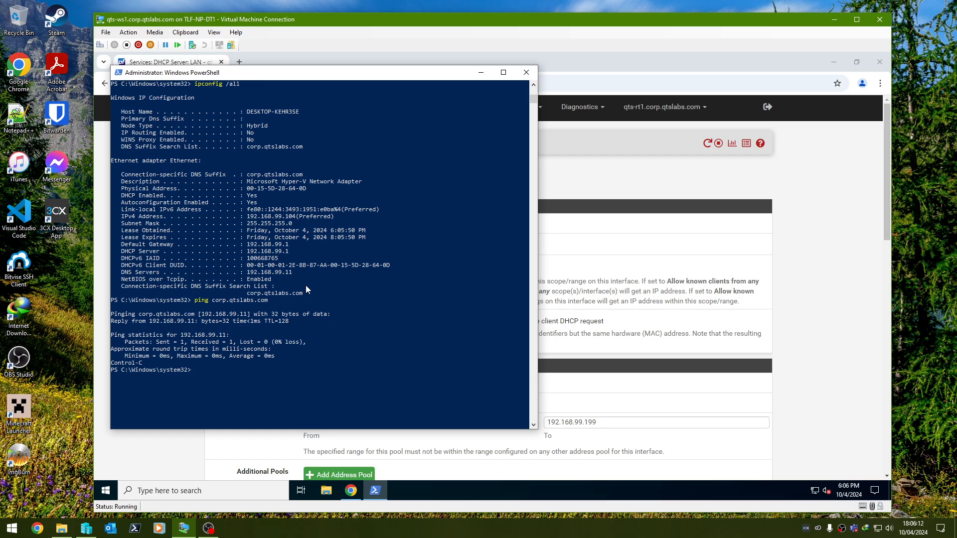
Launch Control Panel with the control command, go on to Windows Settings, check for updates in Windows Update, and enlarge the Settings window
{"action": "type", "text": "control"}
{"action": "key", "text": "Return"}
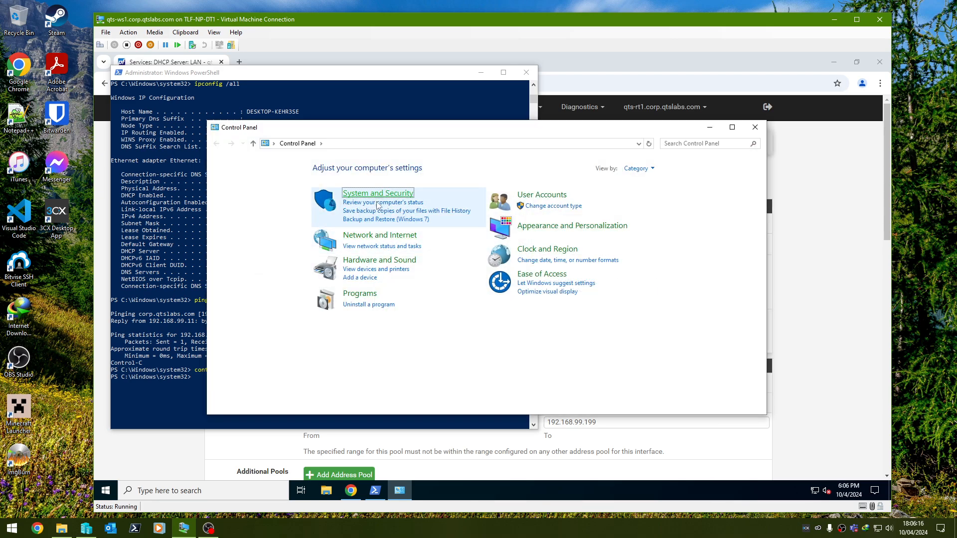
{"action": "left_click", "coordinate": [349, 194]}
{"action": "left_click", "coordinate": [349, 223]}
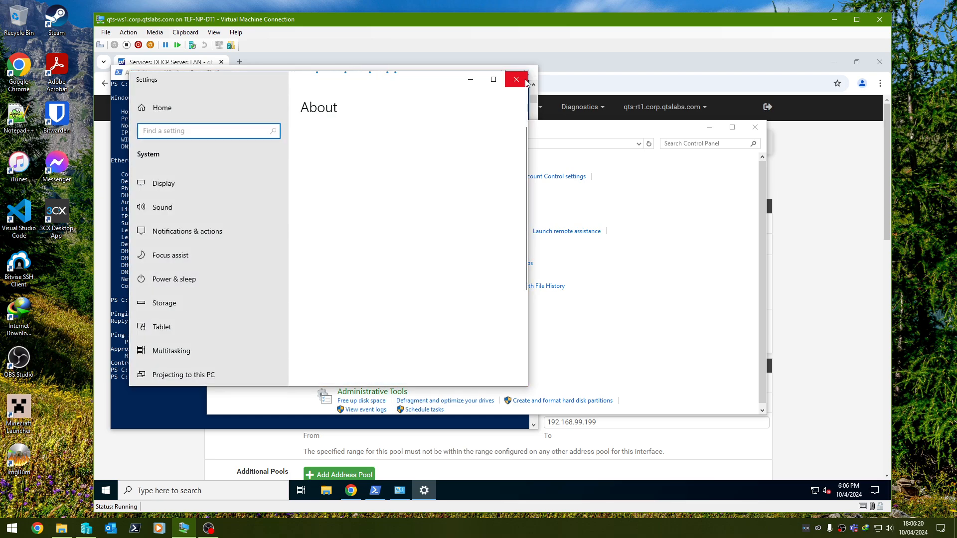
{"action": "scroll", "coordinate": [205, 196], "scroll_direction": "up", "scroll_amount": 4}
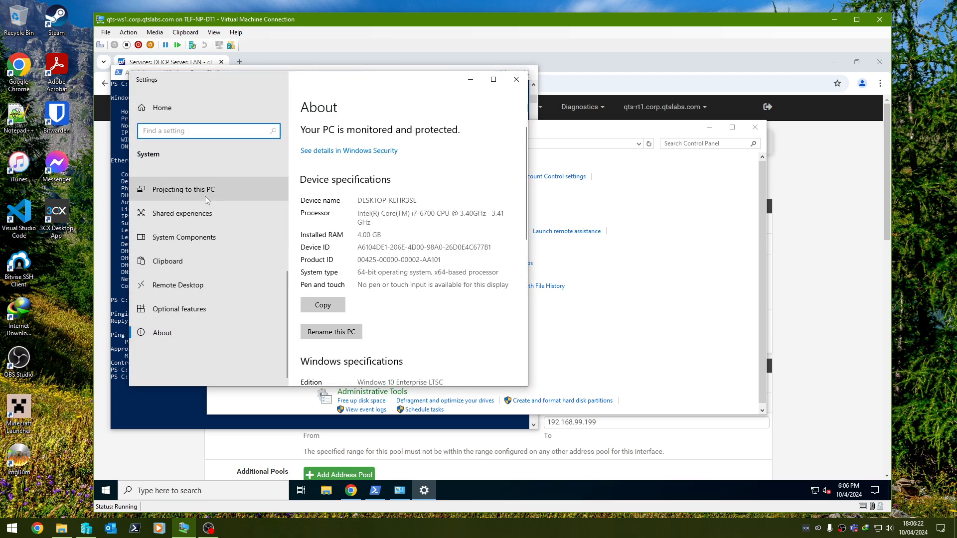
{"action": "scroll", "coordinate": [289, 304], "scroll_direction": "down", "scroll_amount": 4}
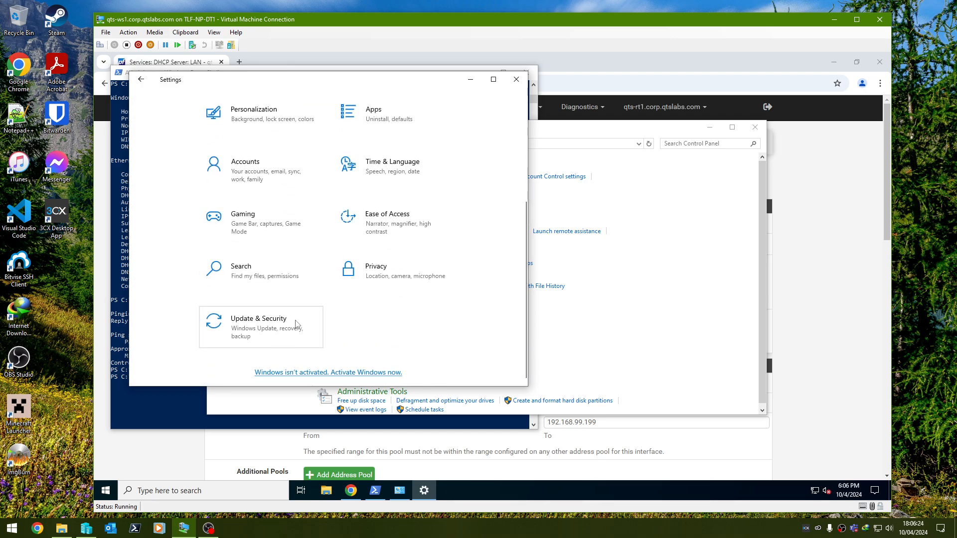
{"action": "left_click", "coordinate": [297, 324]}
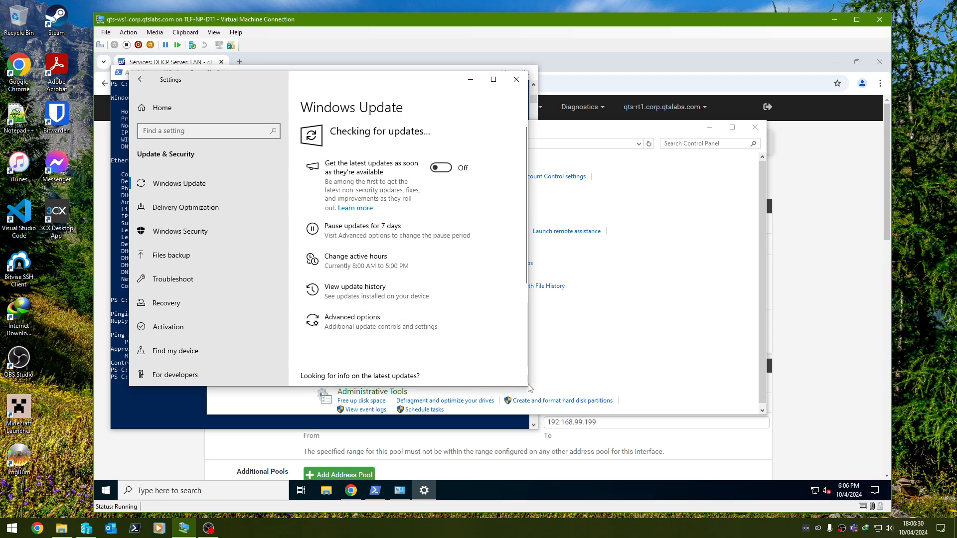
{"action": "left_click_drag", "start_coordinate": [524, 385], "coordinate": [668, 450]}
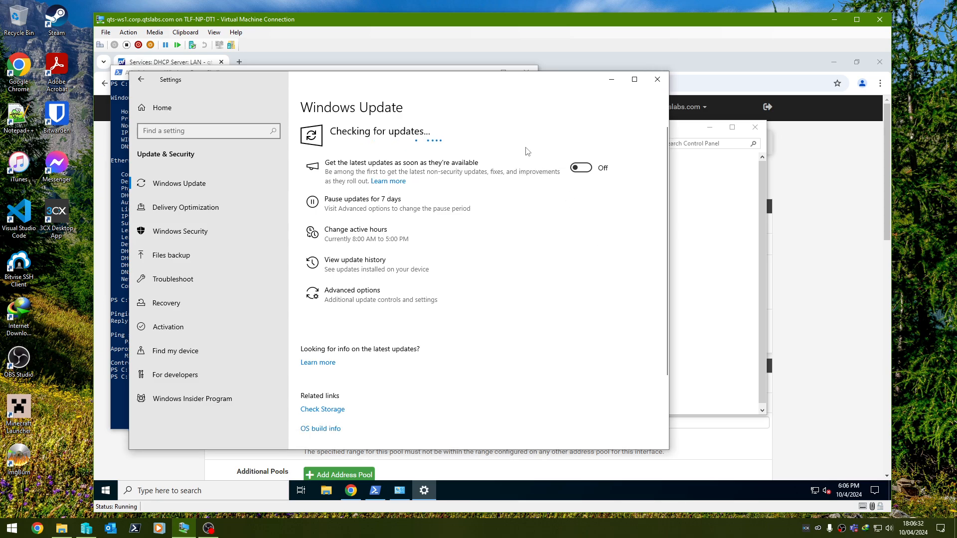
{"action": "left_click_drag", "start_coordinate": [474, 79], "coordinate": [530, 88]}
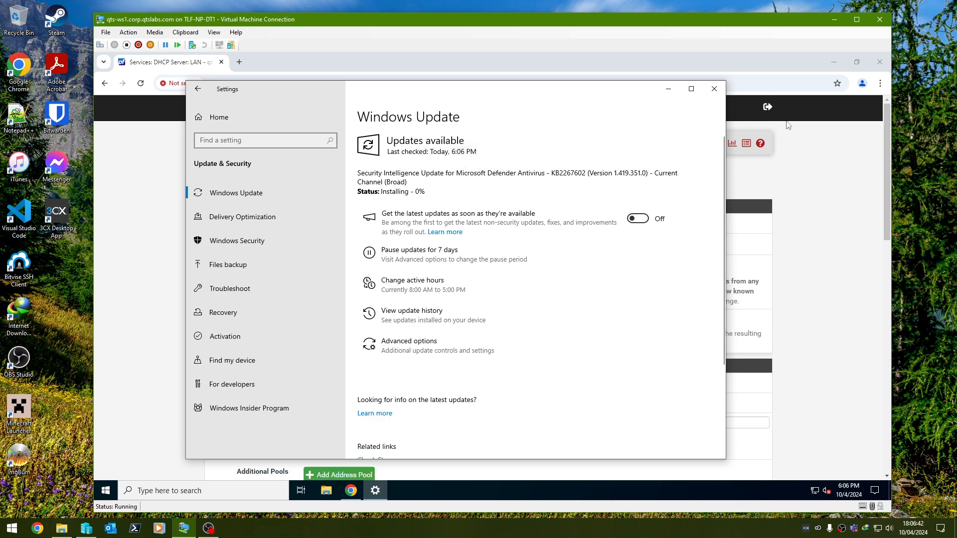
Switch back to the browser, open the pfSense dashboard, and review its system information, interface status, resource usage and disks
{"action": "left_click", "coordinate": [811, 169]}
{"action": "left_click", "coordinate": [221, 115]}
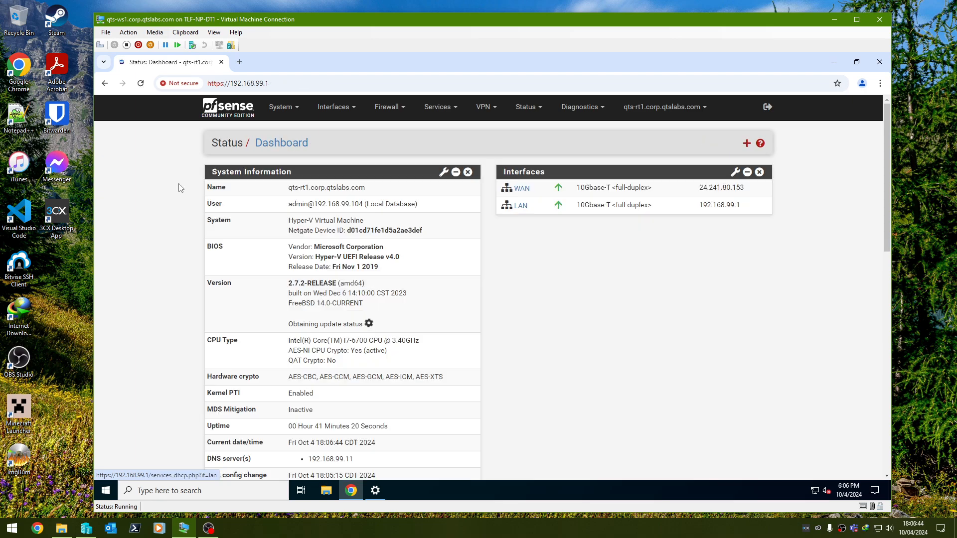
{"action": "scroll", "coordinate": [177, 194], "scroll_direction": "down", "scroll_amount": 5}
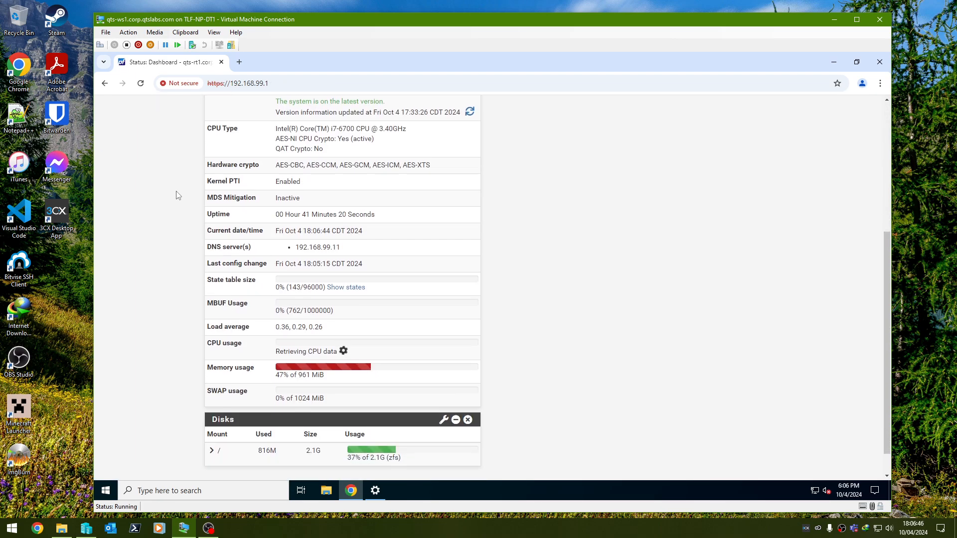
{"action": "scroll", "coordinate": [177, 194], "scroll_direction": "down", "scroll_amount": 1}
{"action": "scroll", "coordinate": [177, 194], "scroll_direction": "up", "scroll_amount": 5}
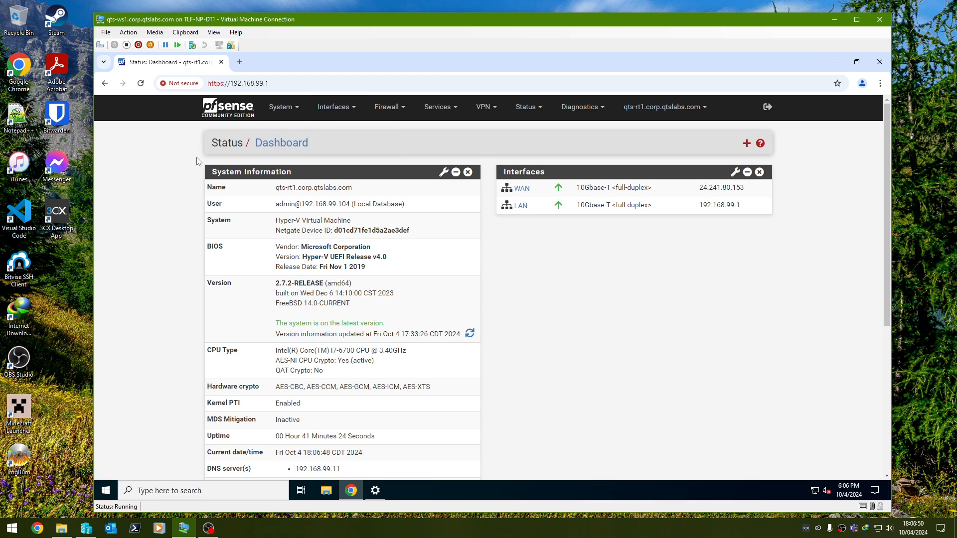
{"action": "scroll", "coordinate": [197, 157], "scroll_direction": "down", "scroll_amount": 2}
{"action": "scroll", "coordinate": [197, 160], "scroll_direction": "up", "scroll_amount": 2}
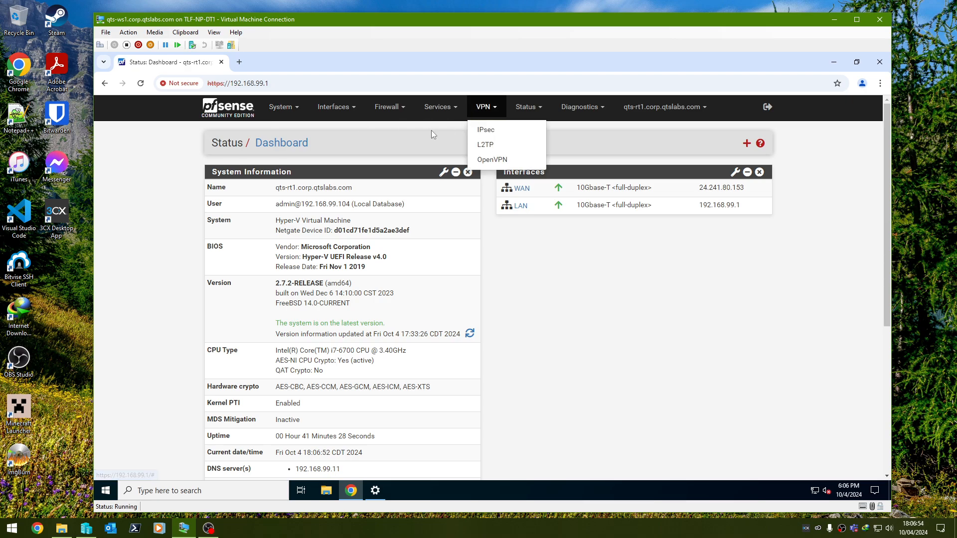
{"action": "mouse_move", "coordinate": [438, 107]}
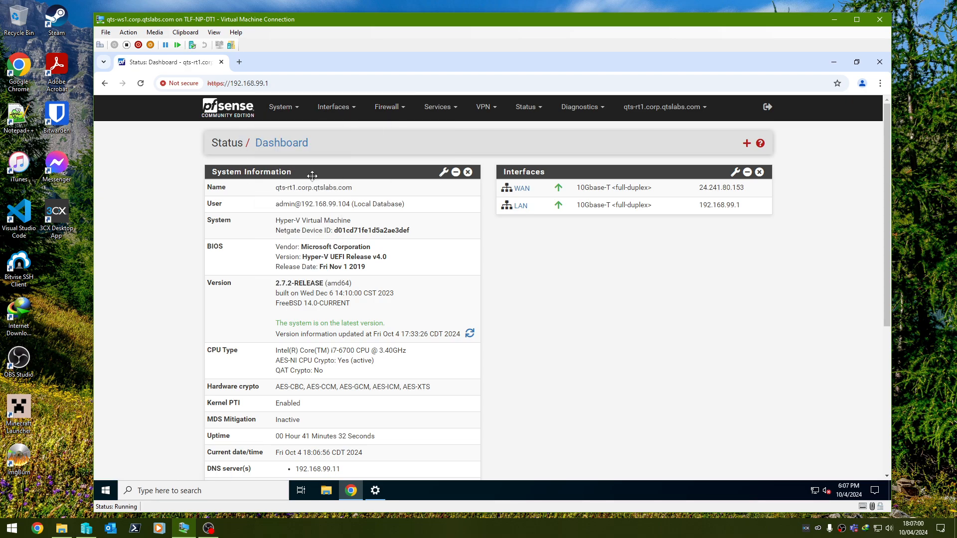
{"action": "scroll", "coordinate": [553, 251], "scroll_direction": "down", "scroll_amount": 4}
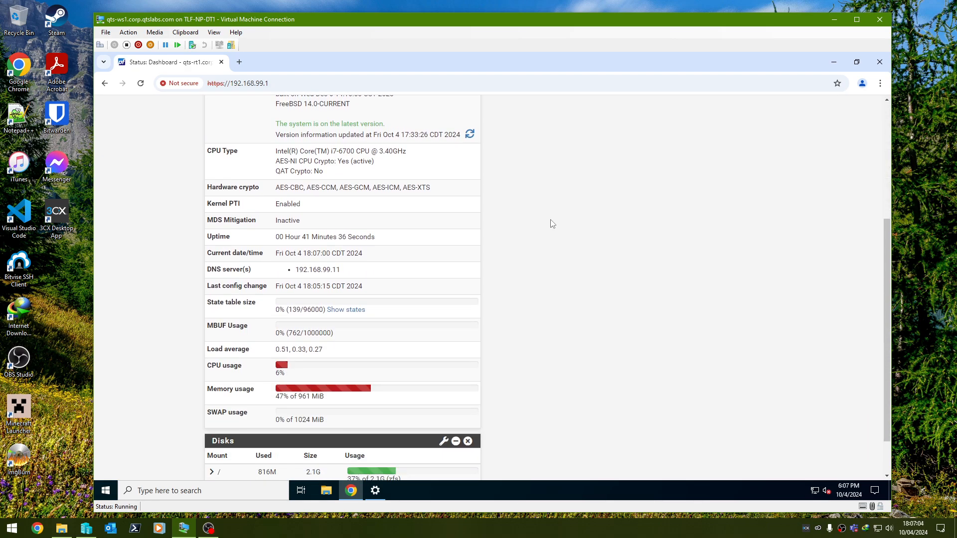
{"action": "scroll", "coordinate": [571, 227], "scroll_direction": "down", "scroll_amount": 1}
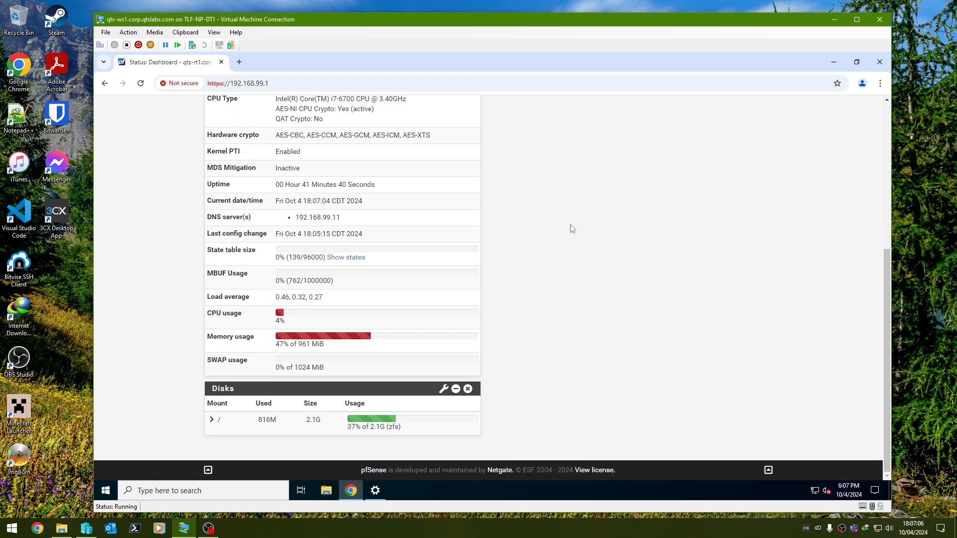
{"action": "scroll", "coordinate": [575, 234], "scroll_direction": "up", "scroll_amount": 4}
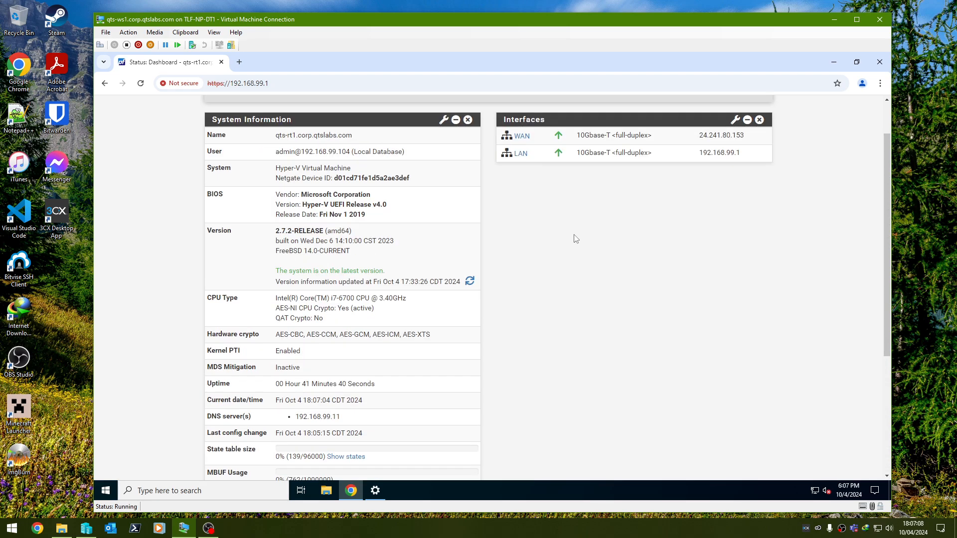
{"action": "scroll", "coordinate": [574, 239], "scroll_direction": "up", "scroll_amount": 1}
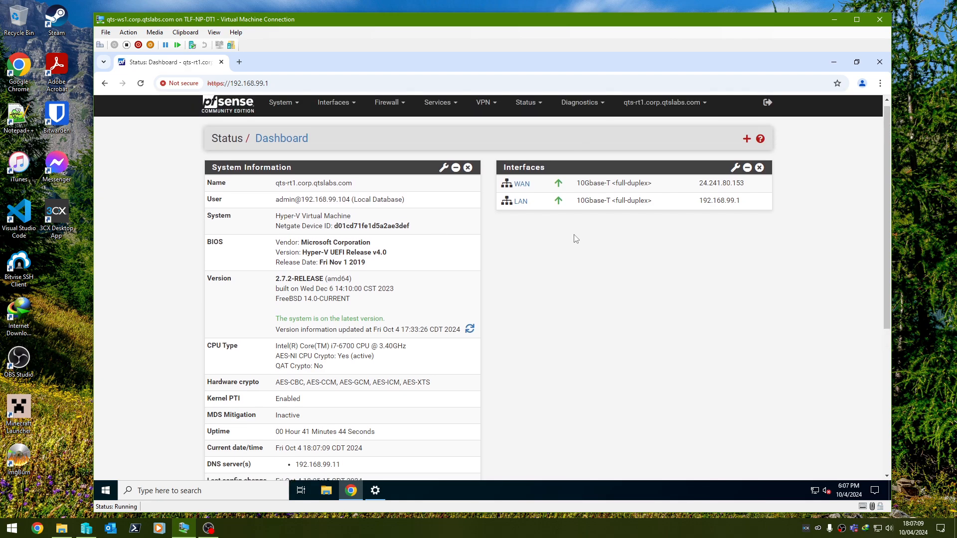
{"action": "left_click", "coordinate": [375, 491]}
{"action": "left_click", "coordinate": [780, 356]}
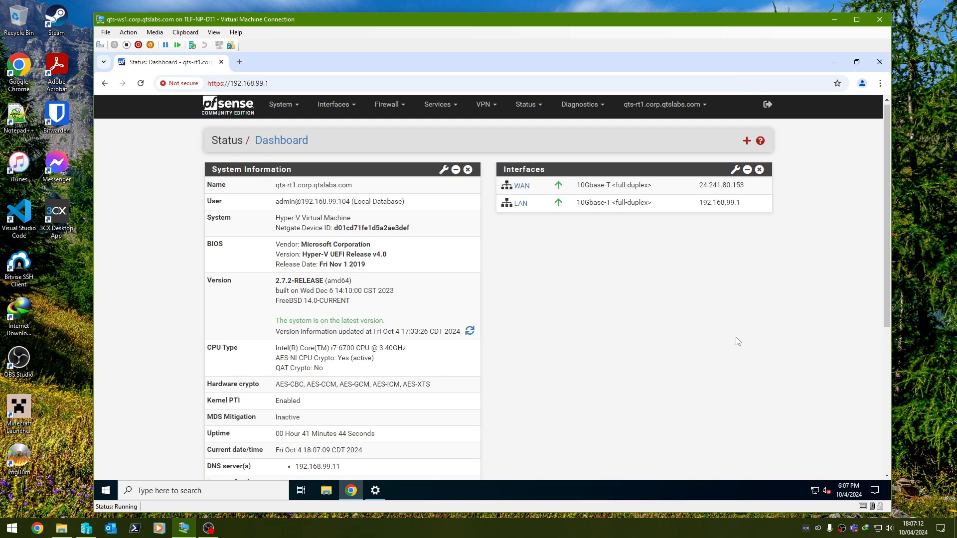